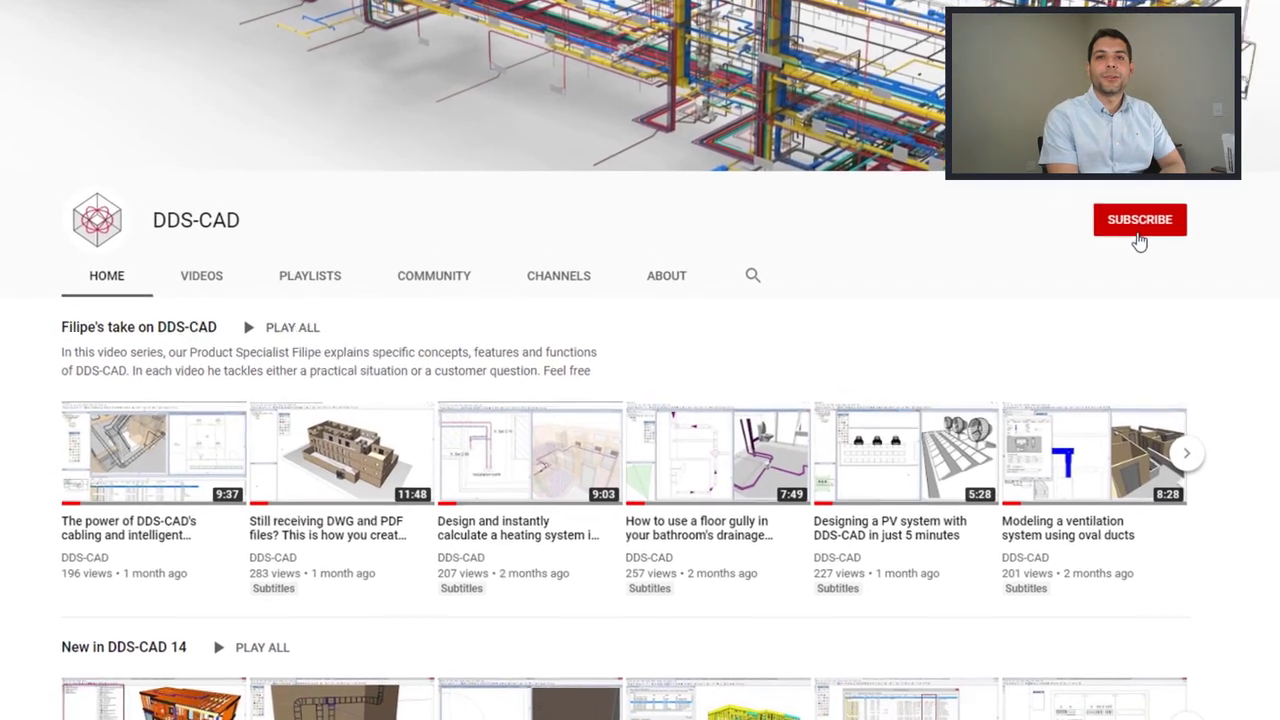
{"action": "left_click", "coordinate": [1138, 236]}
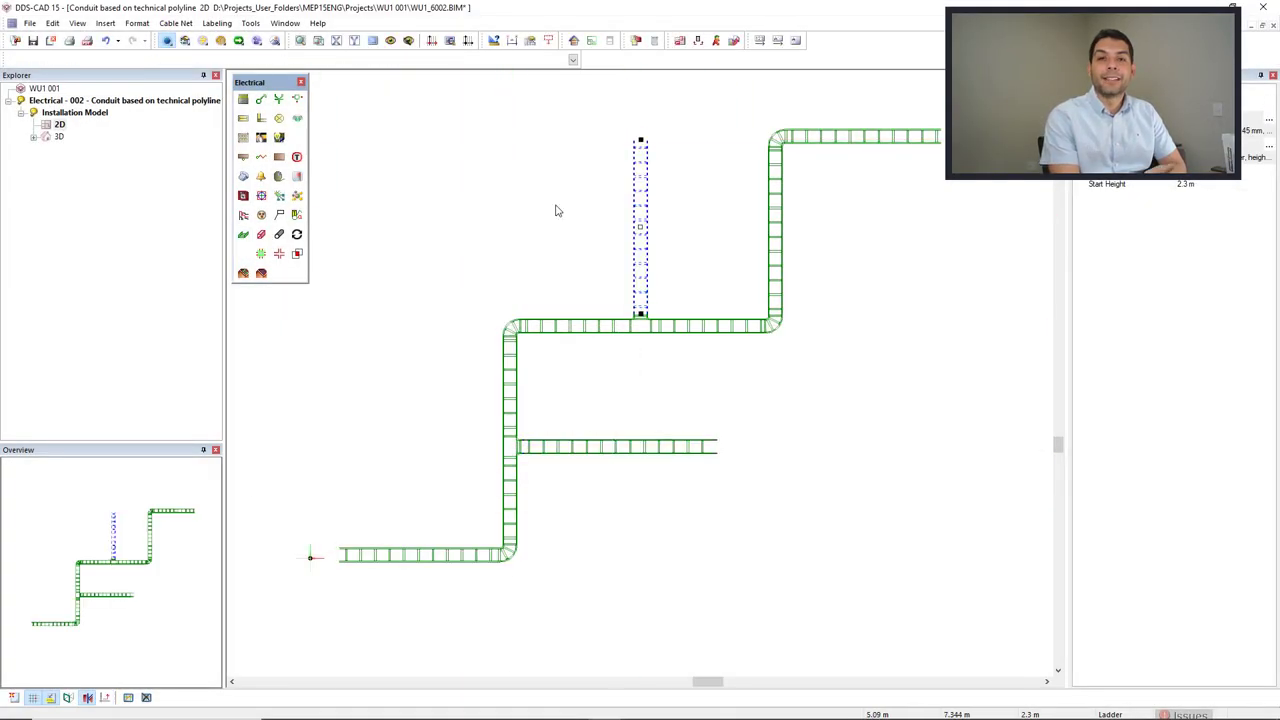
- Try moving the corner of the lowest ladder run outward and adding another bend, and undo both changes
{"action": "key", "text": "Escape"}
{"action": "left_click", "coordinate": [420, 548]}
{"action": "left_click", "coordinate": [509, 555]}
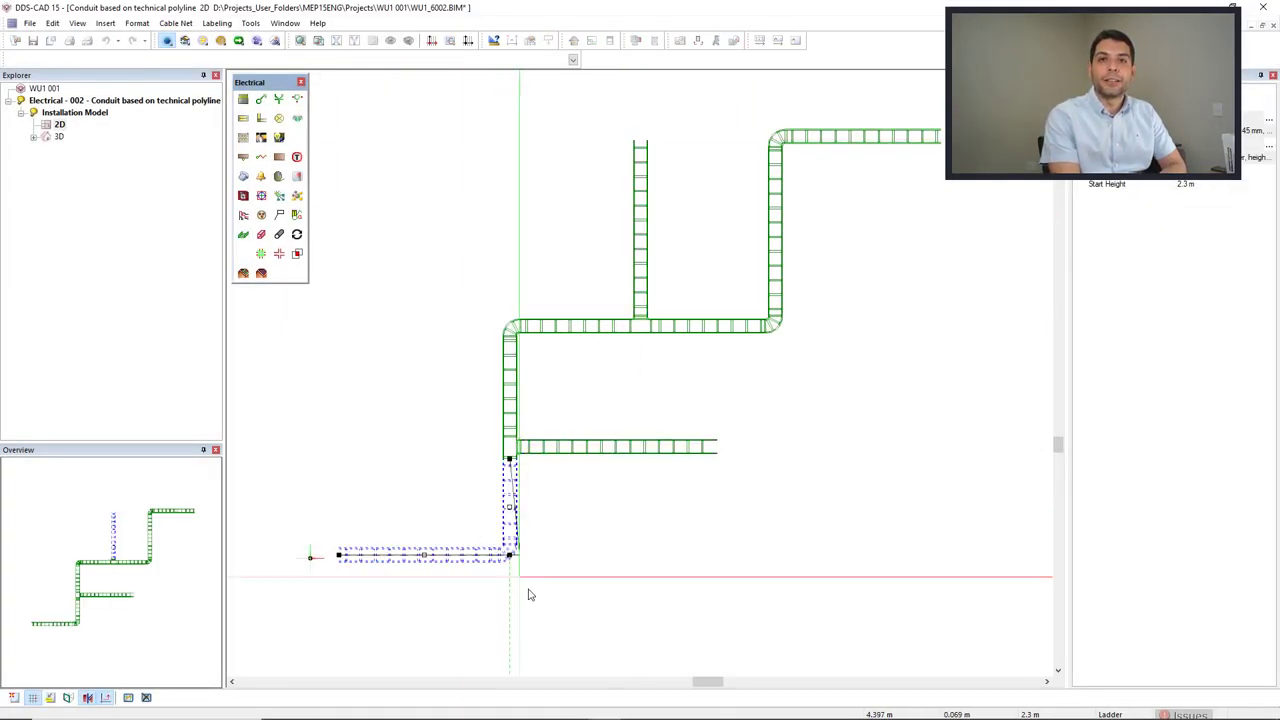
{"action": "left_click", "coordinate": [556, 641]}
{"action": "left_click", "coordinate": [532, 550]}
{"action": "left_click", "coordinate": [603, 543]}
{"action": "key", "text": "ctrl+z"}
{"action": "key", "text": "ctrl+z"}
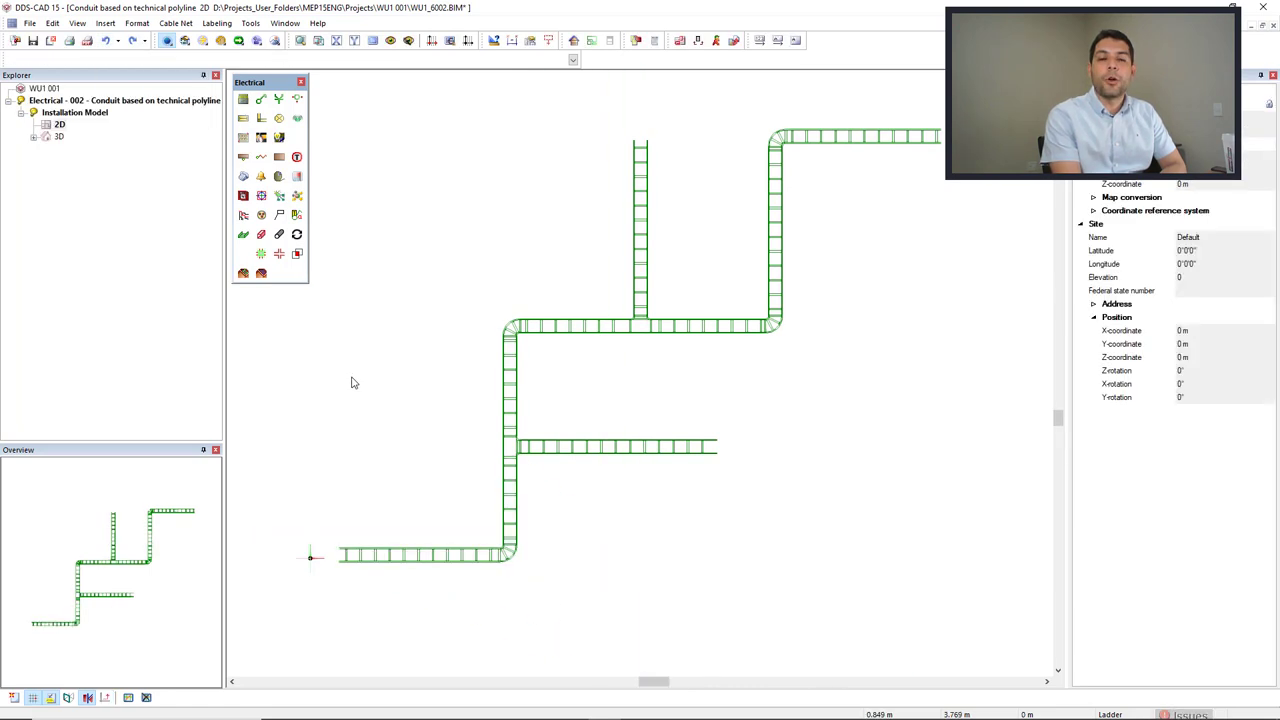
- Move the vertical ladder segment between the two tees to the left and the horizontal segment beyond the upper tee upward
{"action": "left_click", "coordinate": [509, 383]}
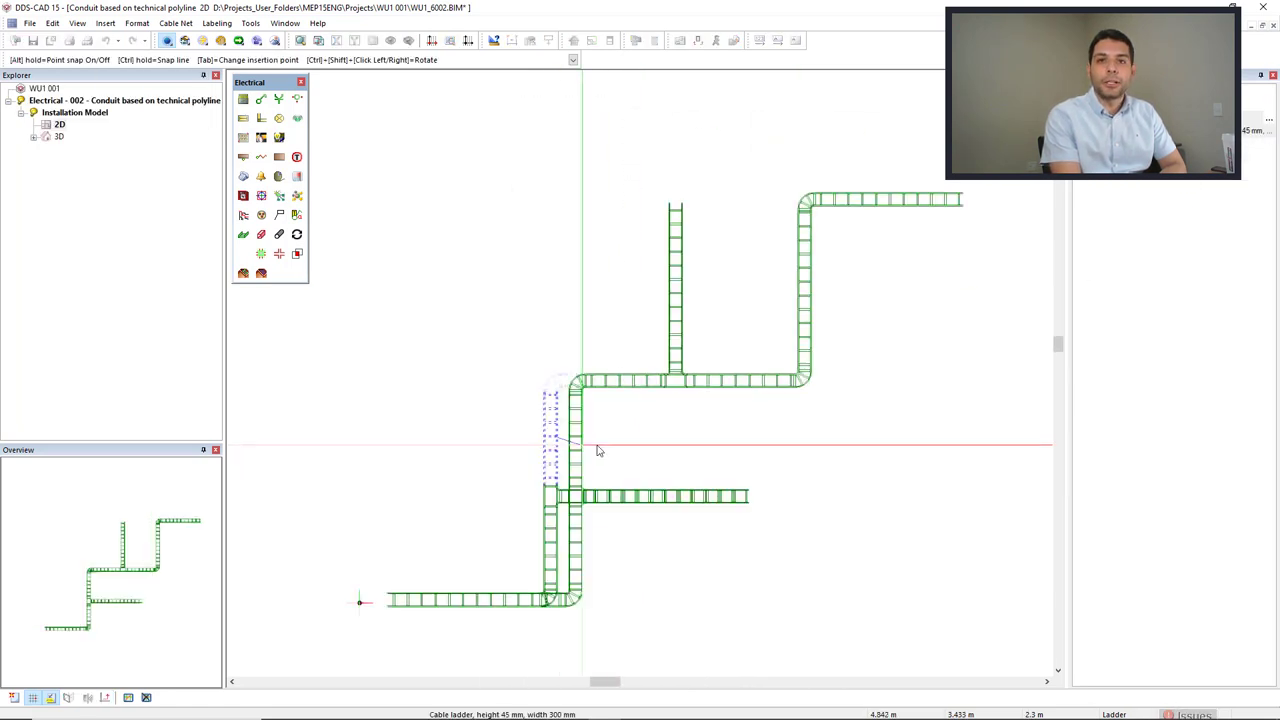
{"action": "left_click", "coordinate": [486, 445]}
{"action": "left_click", "coordinate": [717, 383]}
{"action": "left_click", "coordinate": [744, 381]}
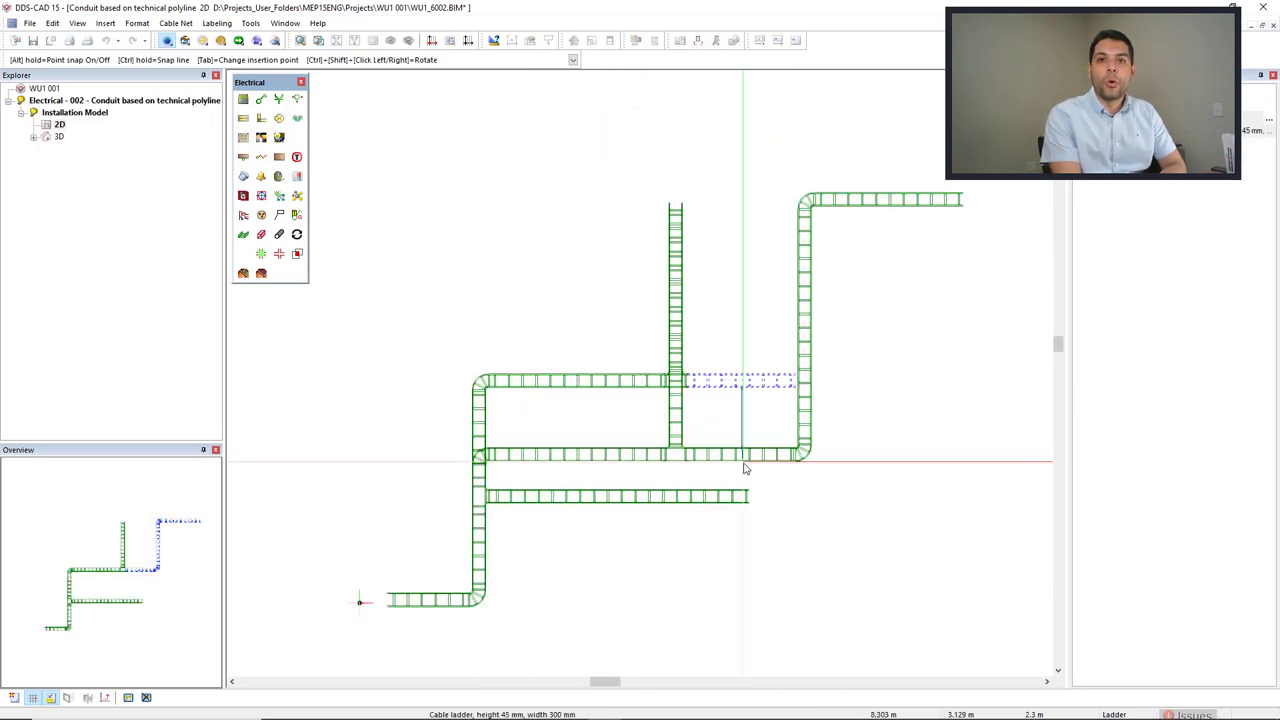
{"action": "left_click", "coordinate": [748, 300]}
- Delete the ladder run to the right of the upper tee and the lower horizontal branch
{"action": "key", "text": "Delete"}
{"action": "scroll", "coordinate": [690, 285], "scroll_direction": "up", "scroll_amount": 7}
{"action": "left_click", "coordinate": [660, 422]}
{"action": "key", "text": "Delete"}
{"action": "scroll", "coordinate": [680, 530], "scroll_direction": "down", "scroll_amount": 6}
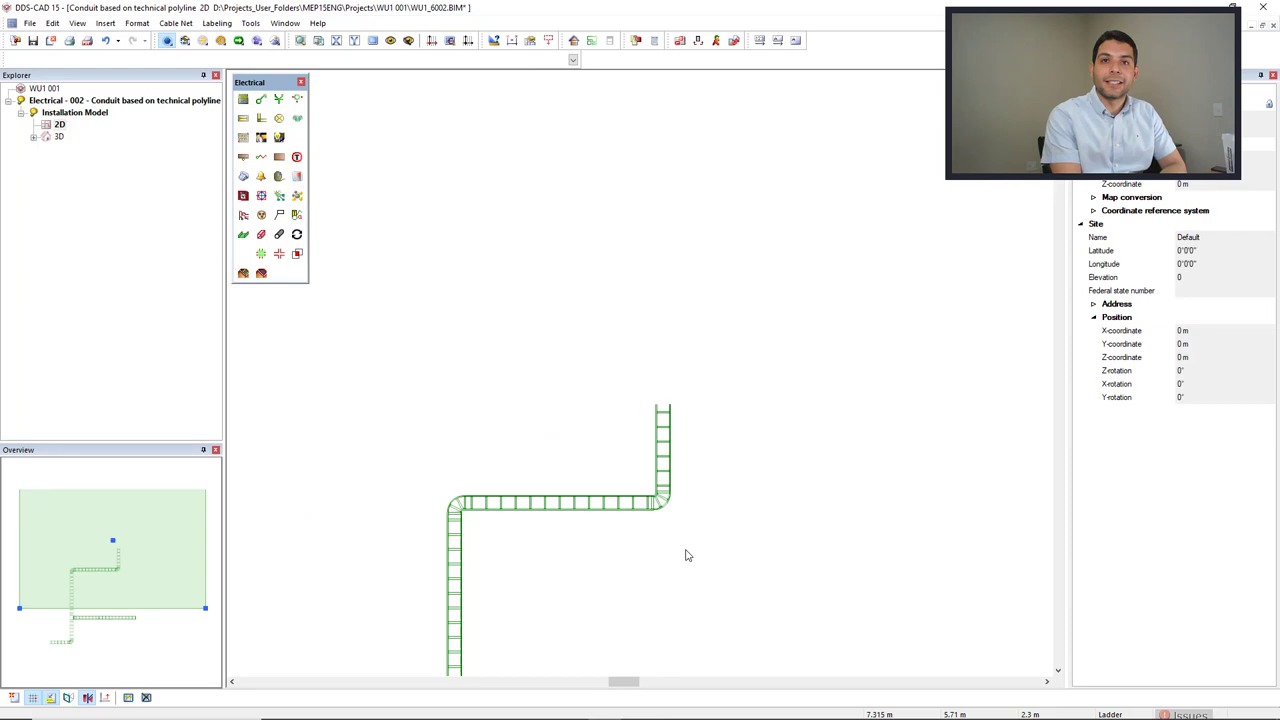
{"action": "middle_click", "coordinate": [686, 554]}
{"action": "left_click", "coordinate": [583, 497]}
{"action": "key", "text": "Delete"}
{"action": "middle_click_drag", "start_coordinate": [408, 551], "coordinate": [459, 538]}
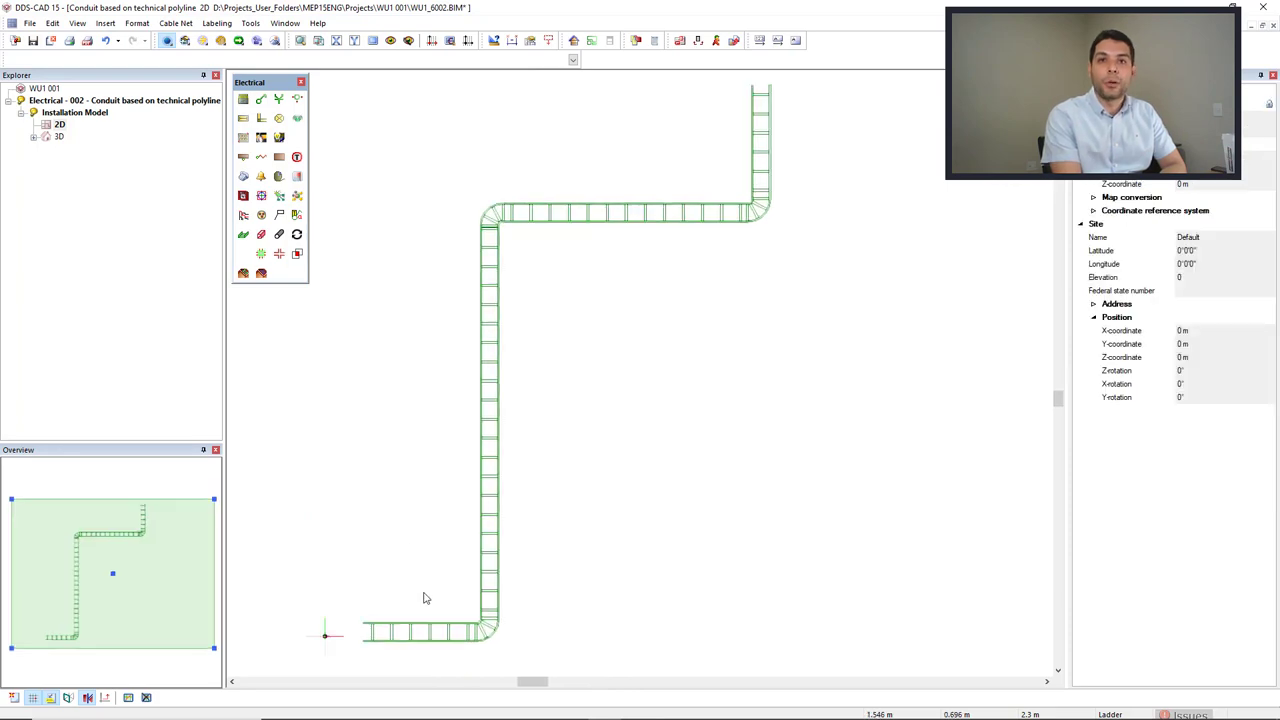
{"action": "left_click", "coordinate": [757, 205]}
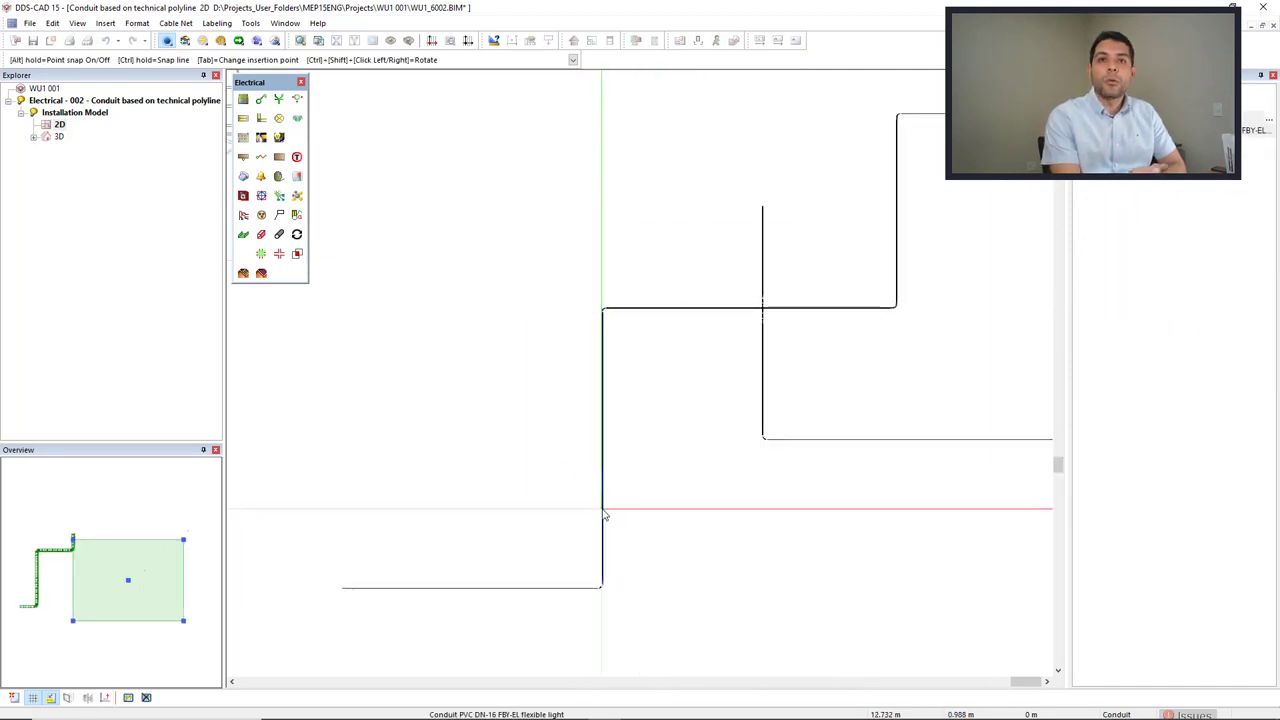
{"action": "left_click", "coordinate": [603, 514]}
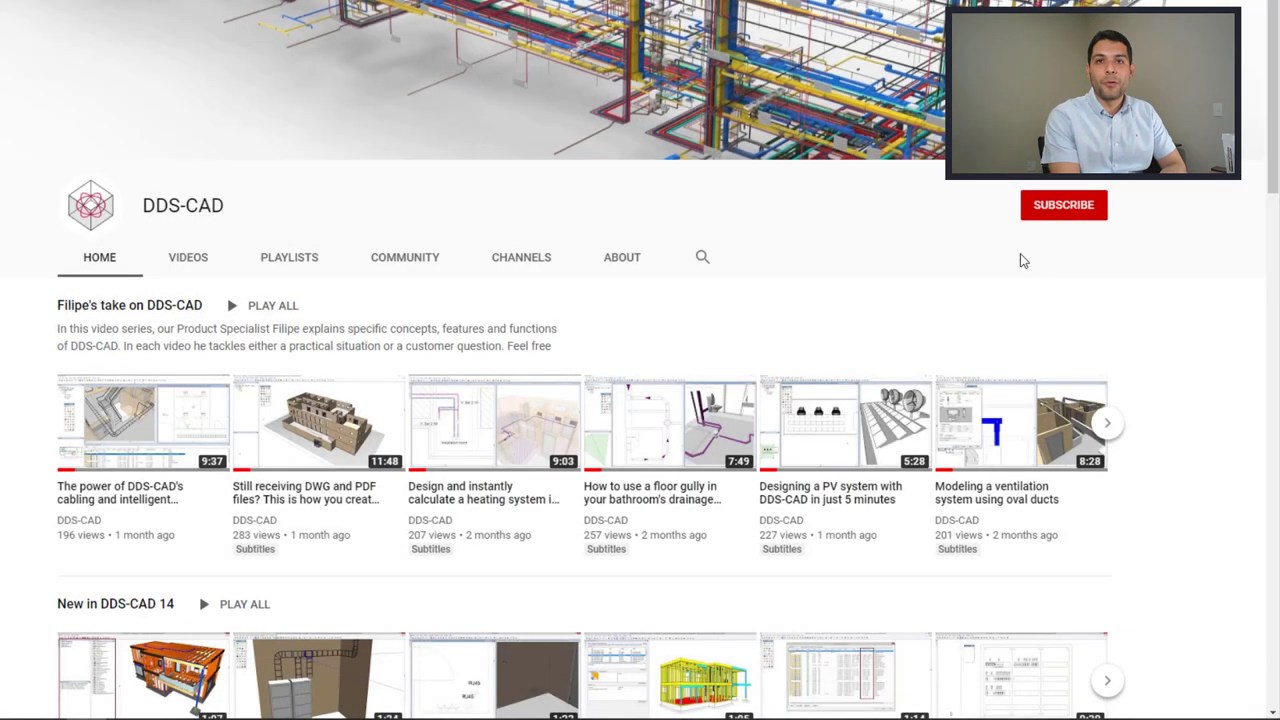
{"action": "left_click", "coordinate": [1063, 210]}
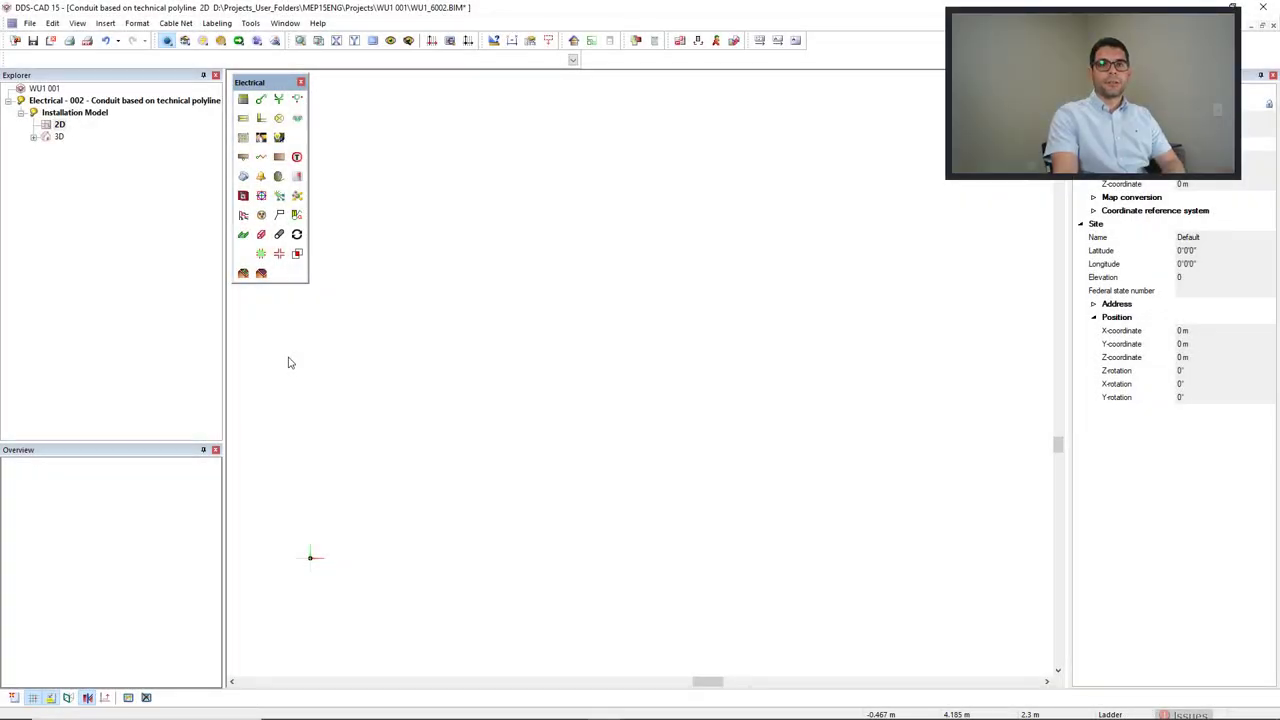
- Draw a five-segment stepped cable ladder run from beside the origin, 45 mm high and 300 mm wide, at a mounting height of 2.3 m
{"action": "left_click", "coordinate": [243, 236]}
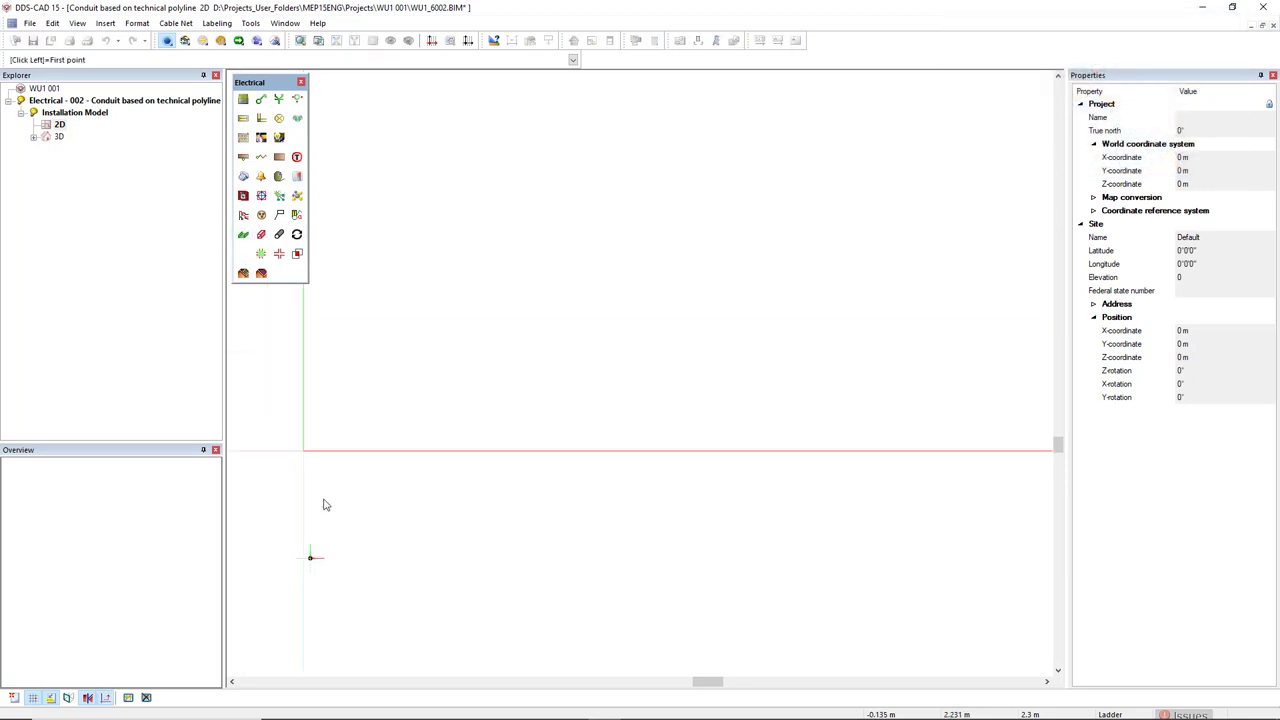
{"action": "left_click", "coordinate": [338, 558]}
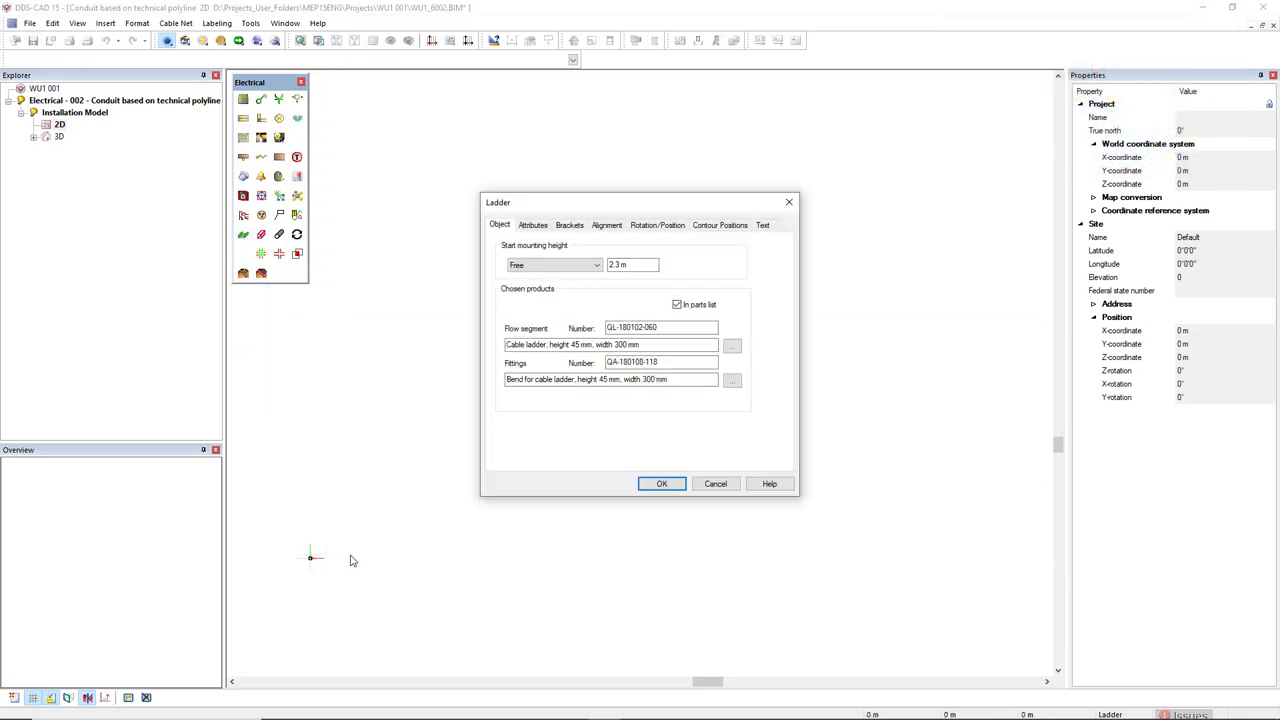
{"action": "left_click", "coordinate": [662, 484]}
{"action": "left_click", "coordinate": [510, 550]}
{"action": "left_click", "coordinate": [505, 332]}
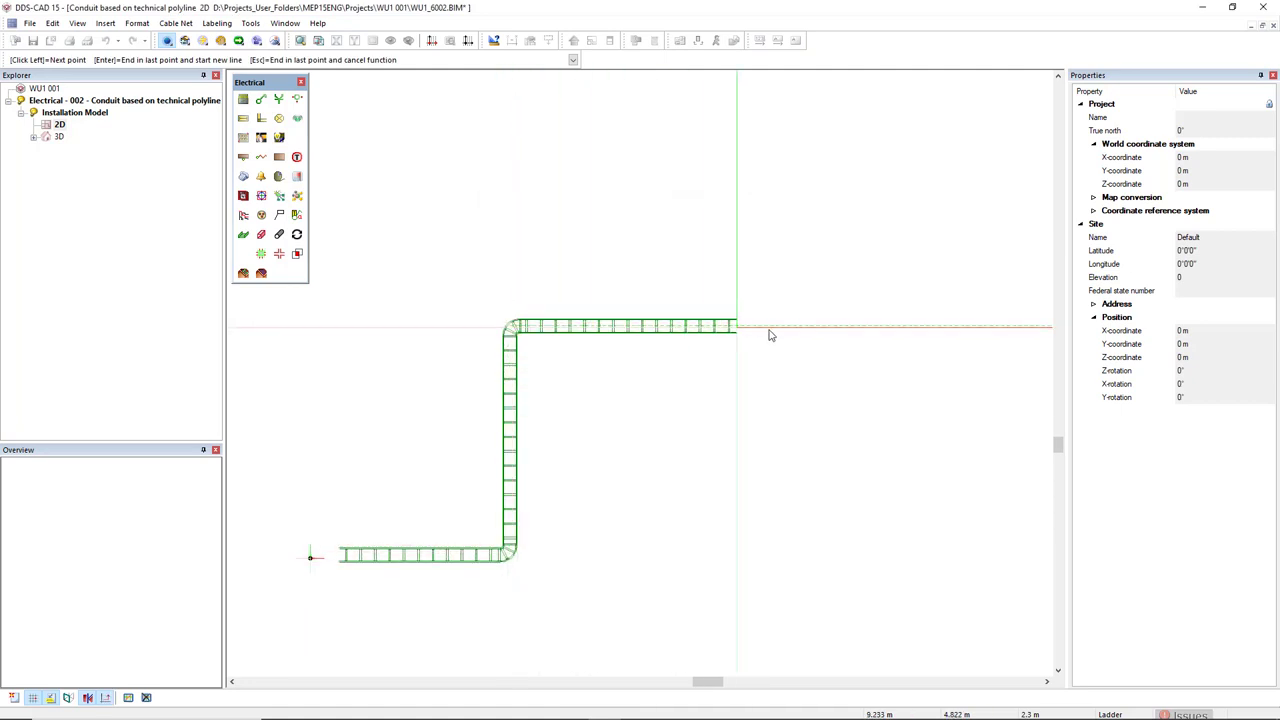
{"action": "left_click", "coordinate": [775, 327]}
{"action": "left_click", "coordinate": [775, 136]}
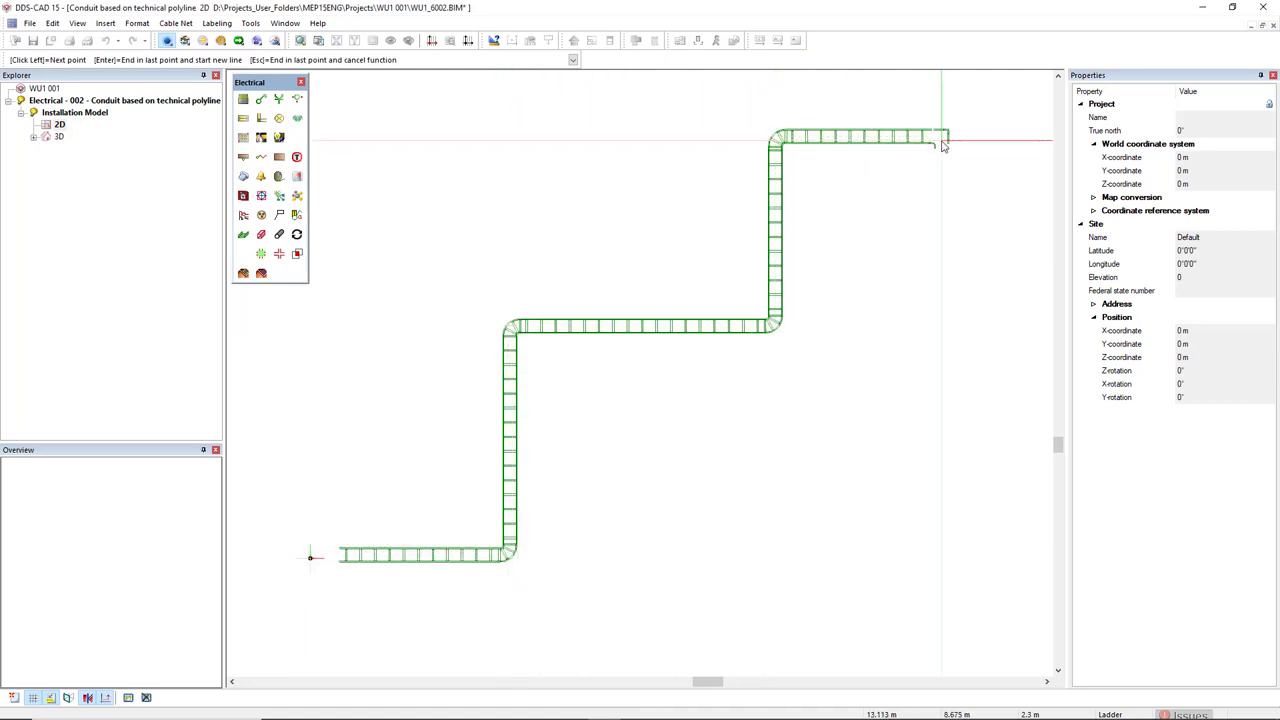
{"action": "left_click", "coordinate": [943, 145]}
{"action": "key", "text": "Return"}
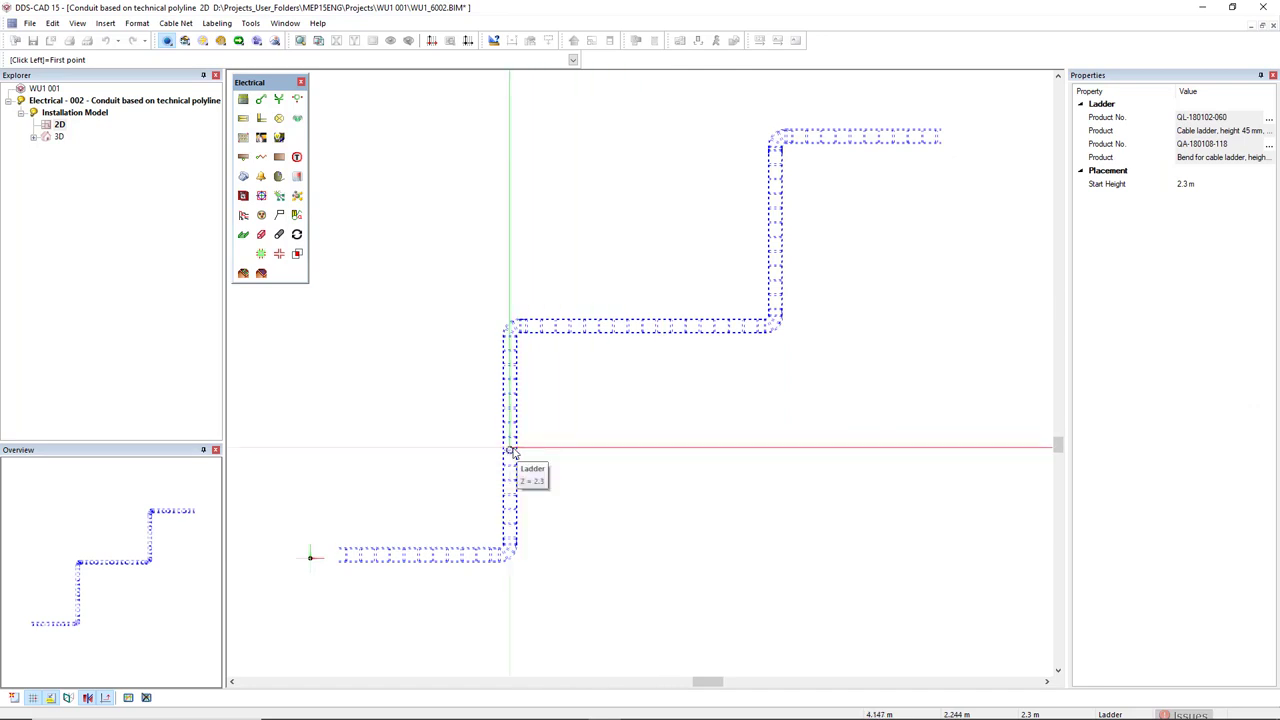
- Branch a horizontal ladder to the right from the first vertical segment, using a tee with a 300 mm exit
{"action": "left_click", "coordinate": [510, 448]}
{"action": "left_click", "coordinate": [666, 500]}
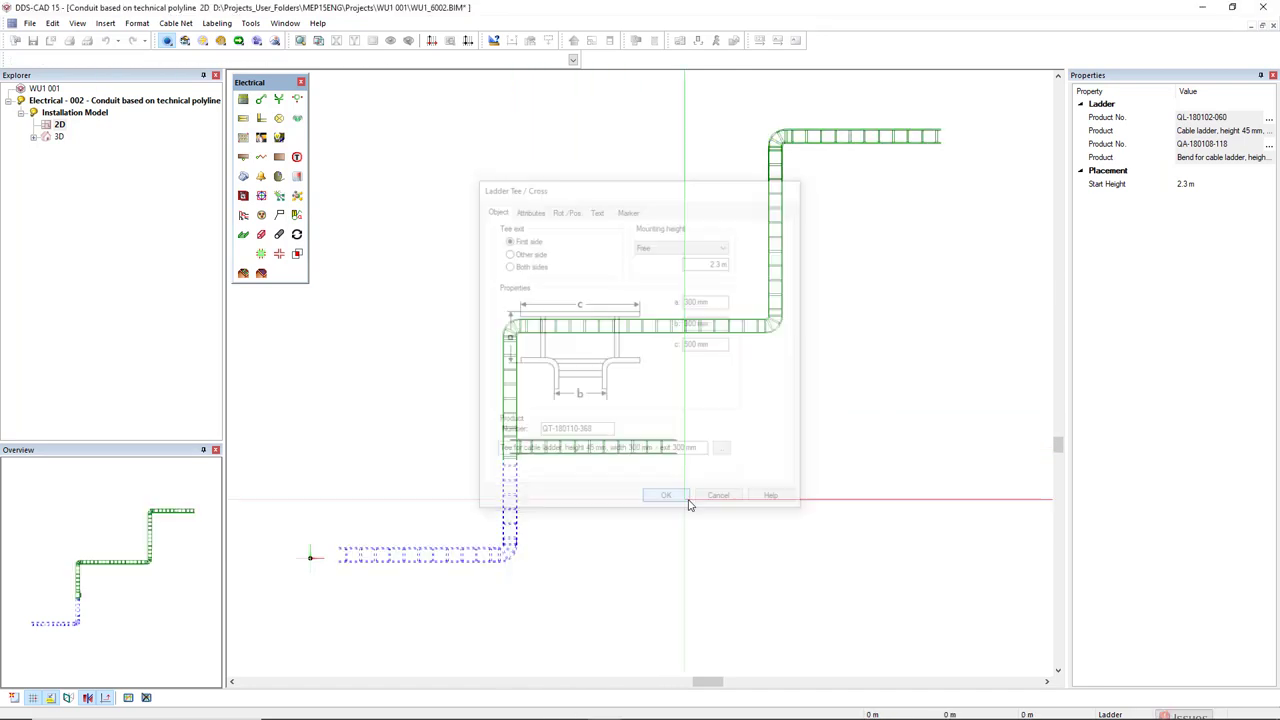
{"action": "key", "text": "Return"}
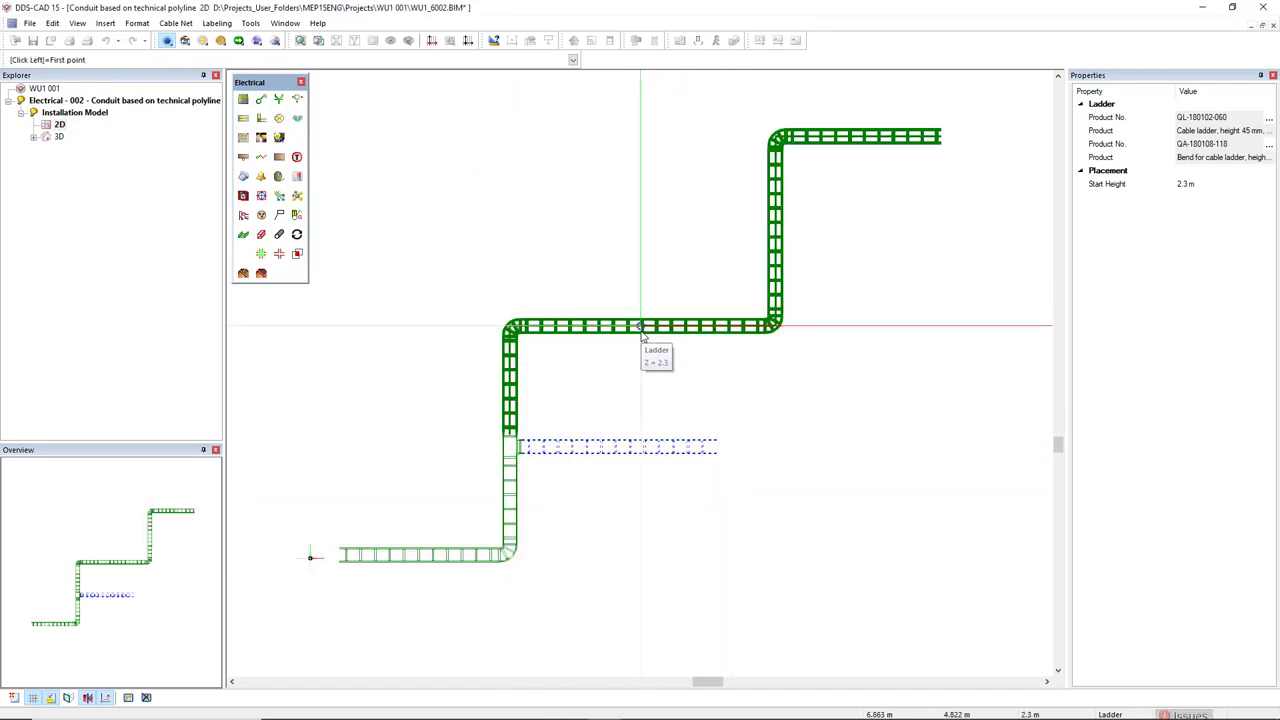
- Branch a vertical ladder upward from the middle of the central horizontal ladder segment
{"action": "left_click", "coordinate": [642, 333]}
{"action": "key", "text": "Return"}
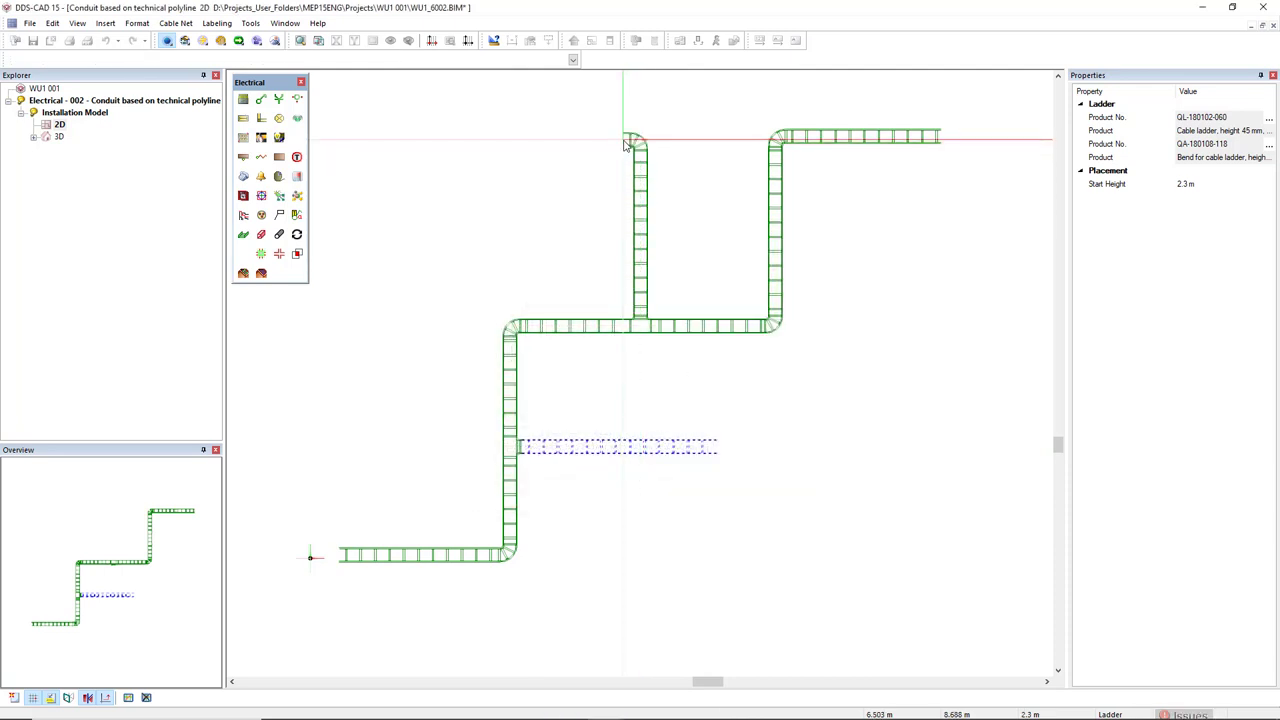
{"action": "key", "text": "Return"}
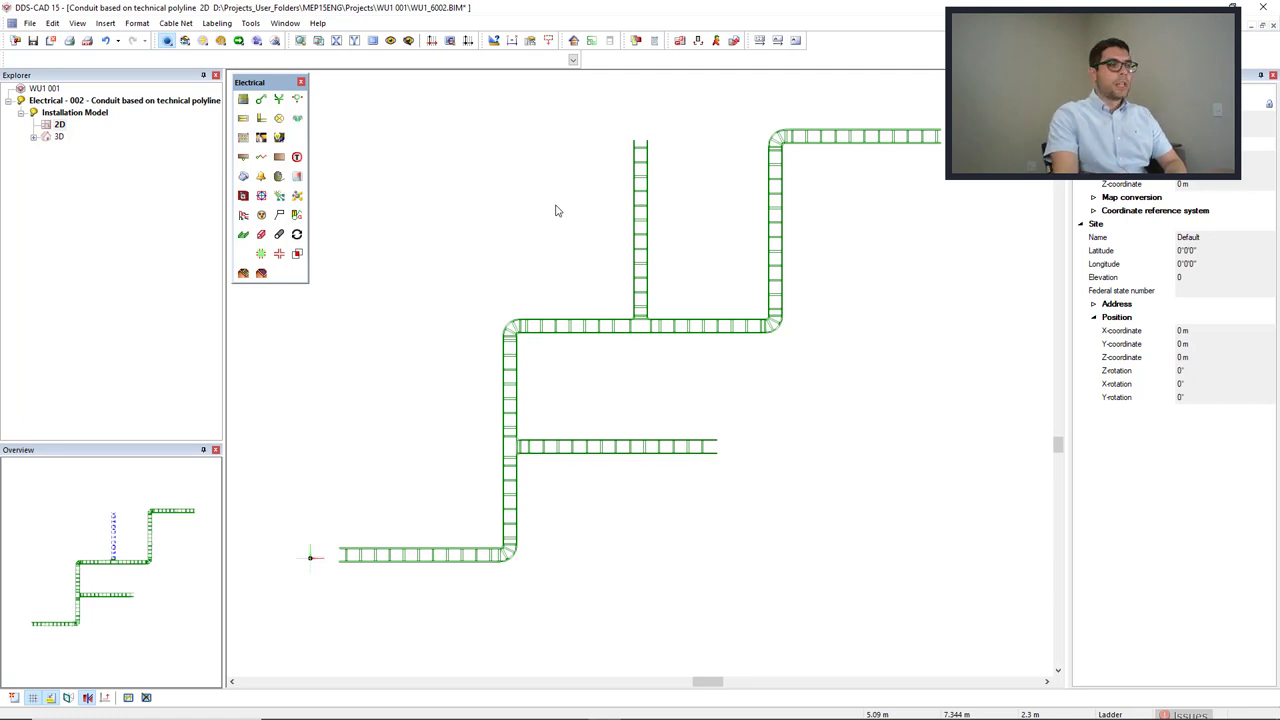
- Move the corner of the lowest ladder run diagonally down and to the right so both its segments slant
{"action": "left_click", "coordinate": [512, 510]}
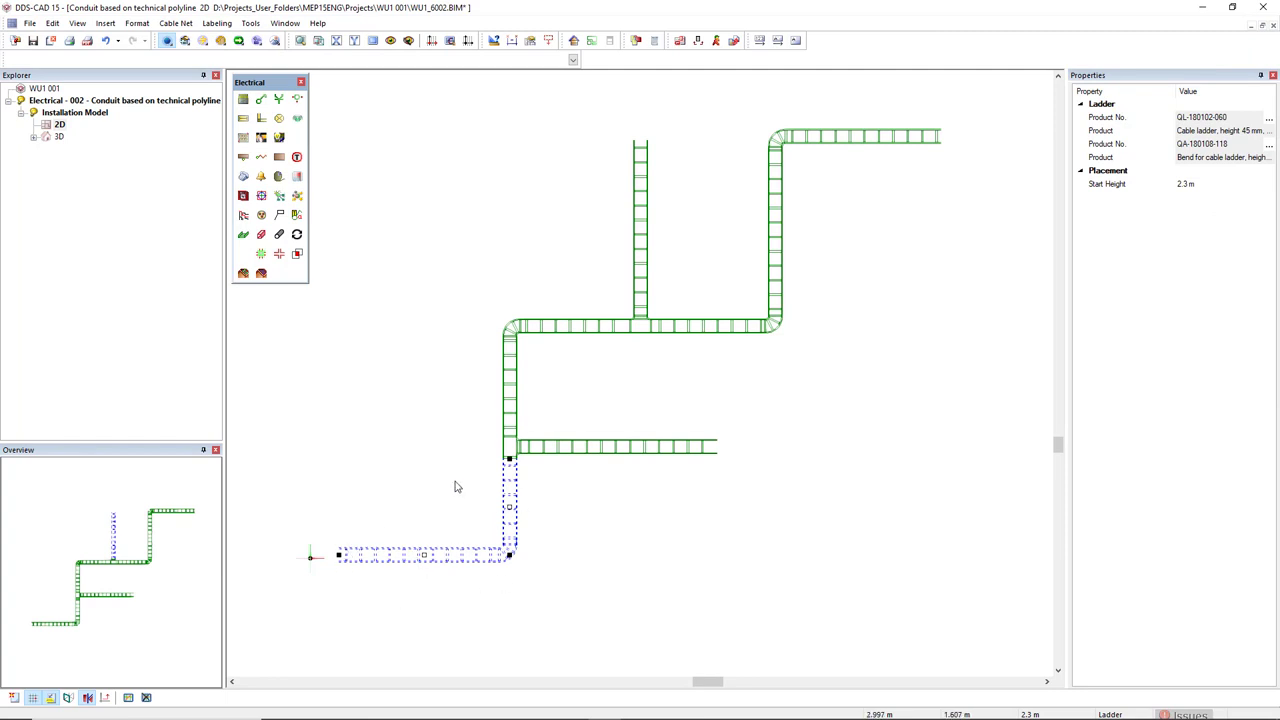
{"action": "left_click", "coordinate": [510, 558]}
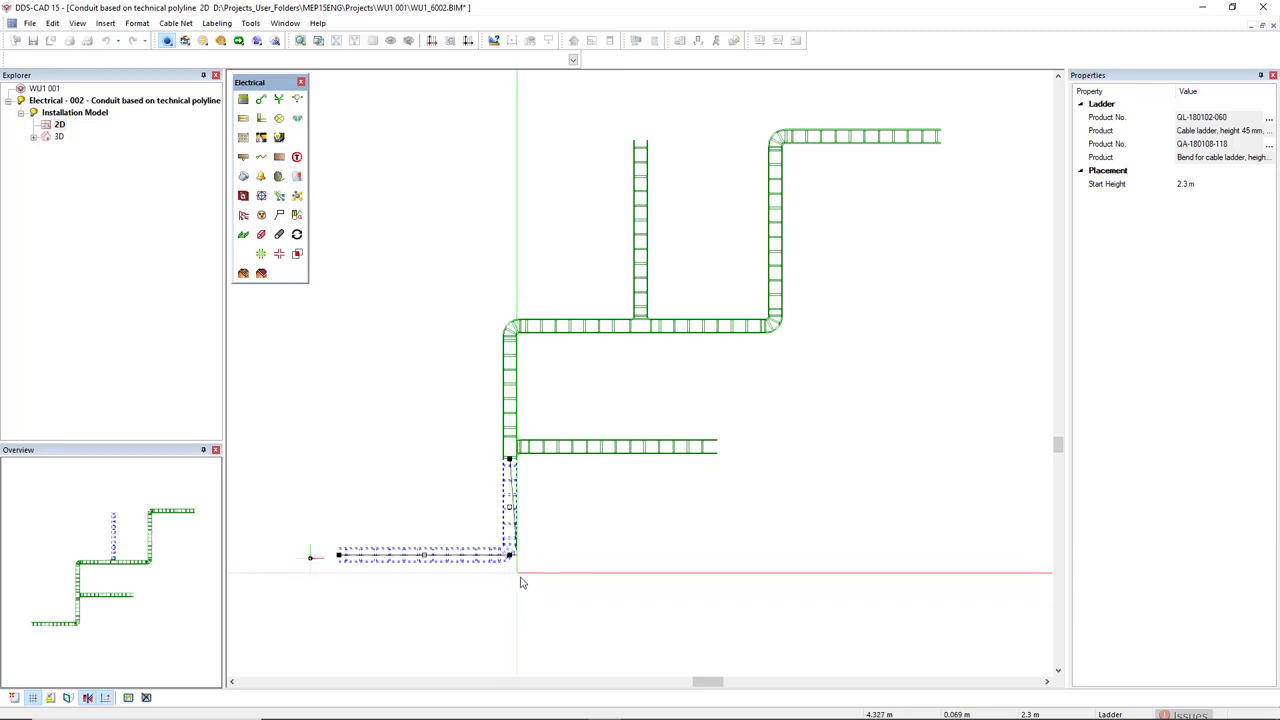
{"action": "left_click", "coordinate": [563, 638]}
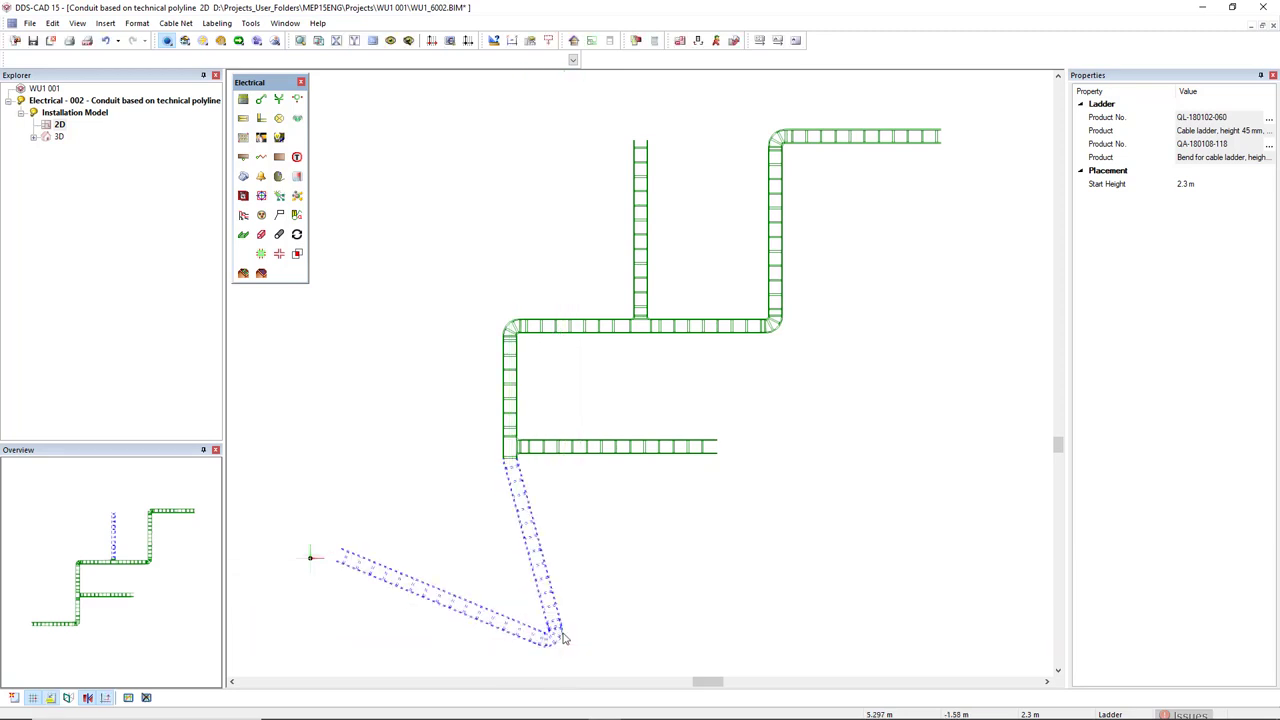
{"action": "left_click", "coordinate": [625, 572]}
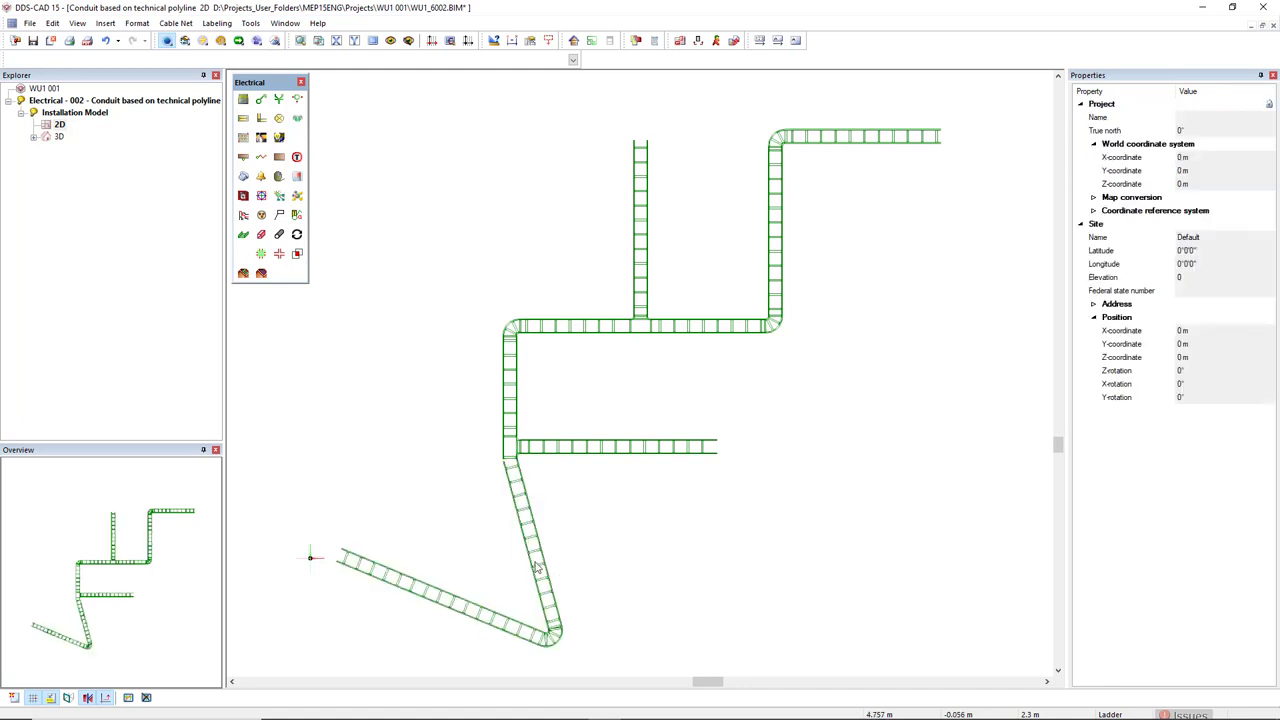
- Try adding a bend to the slanted ladder segment below the tee, and undo both edits to the lowest run
{"action": "left_click", "coordinate": [531, 568]}
{"action": "left_click", "coordinate": [512, 457]}
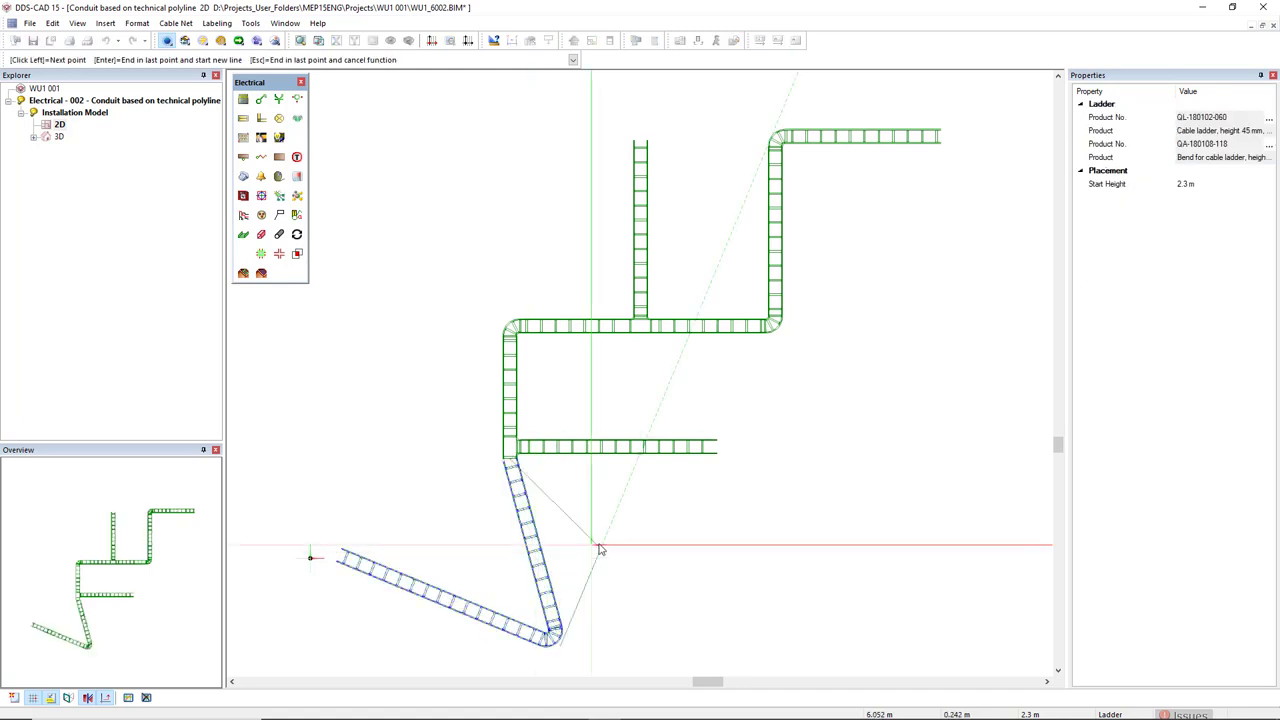
{"action": "left_click", "coordinate": [603, 545]}
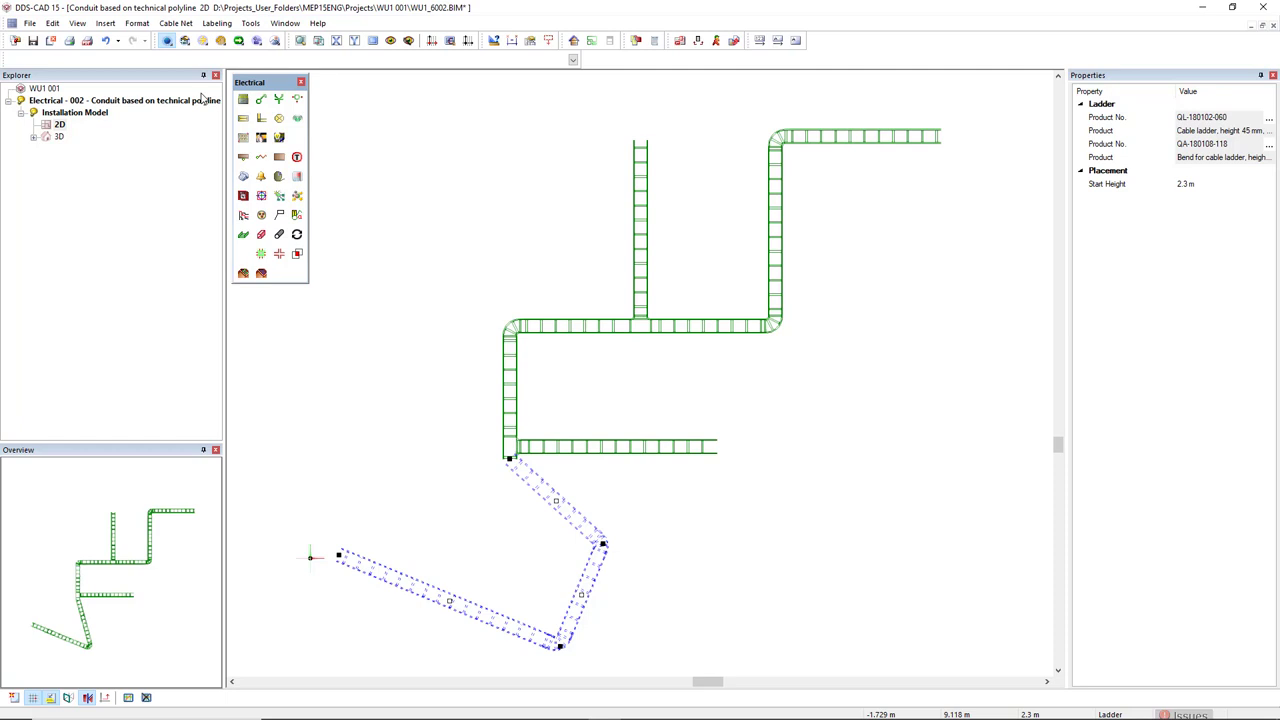
{"action": "left_click", "coordinate": [118, 41]}
{"action": "left_click", "coordinate": [130, 52]}
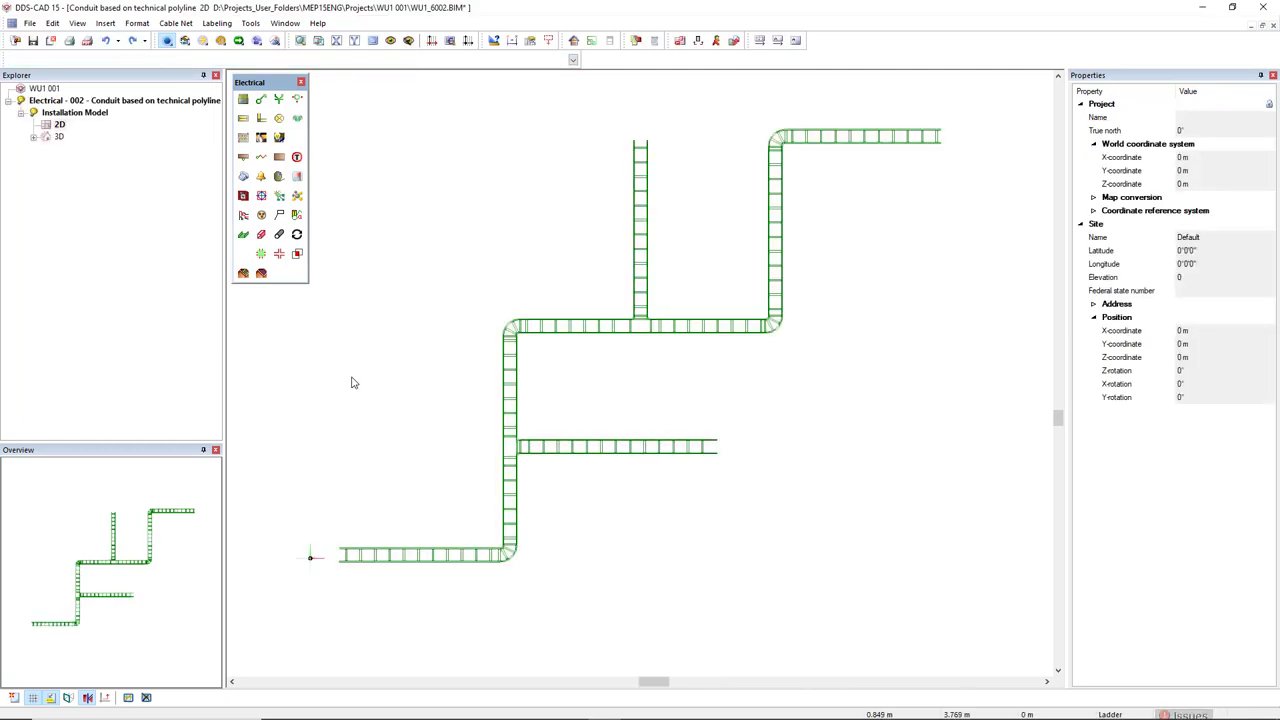
- Select only the vertical ladder segment between the two tees and move it to the left
{"action": "left_click", "coordinate": [509, 405]}
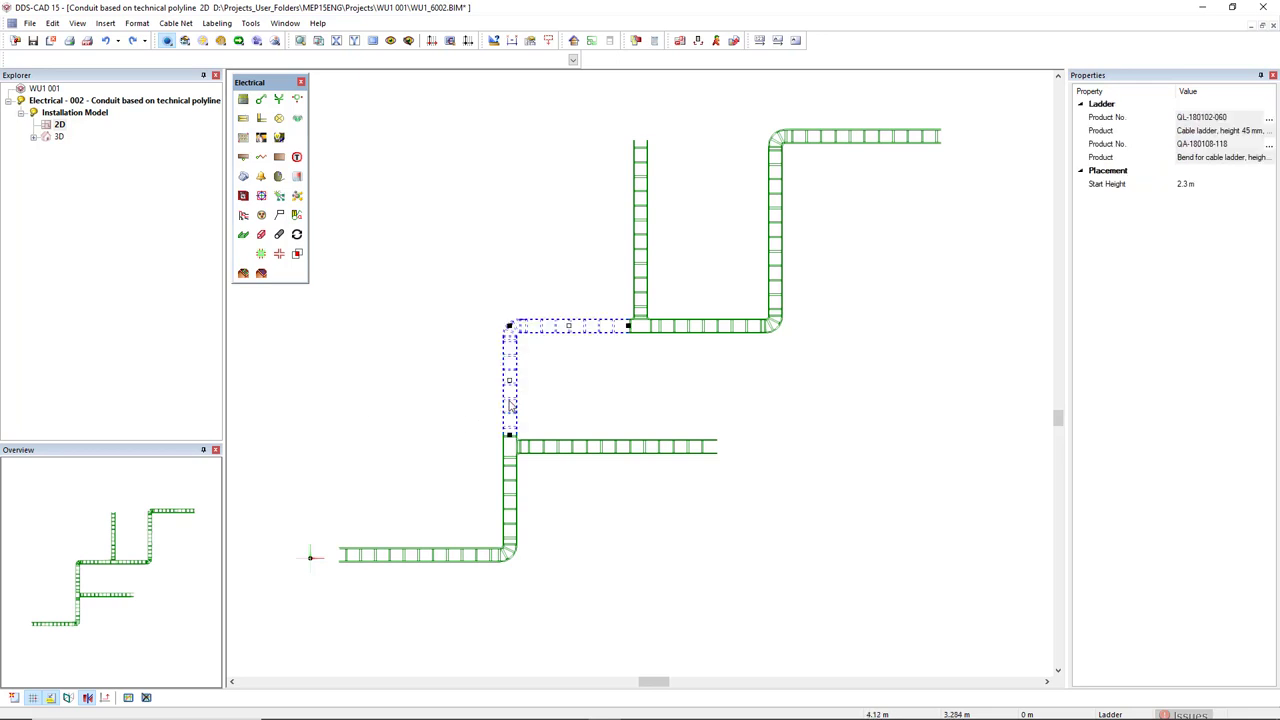
{"action": "left_click", "coordinate": [509, 406]}
{"action": "left_click_drag", "start_coordinate": [477, 358], "coordinate": [560, 414]}
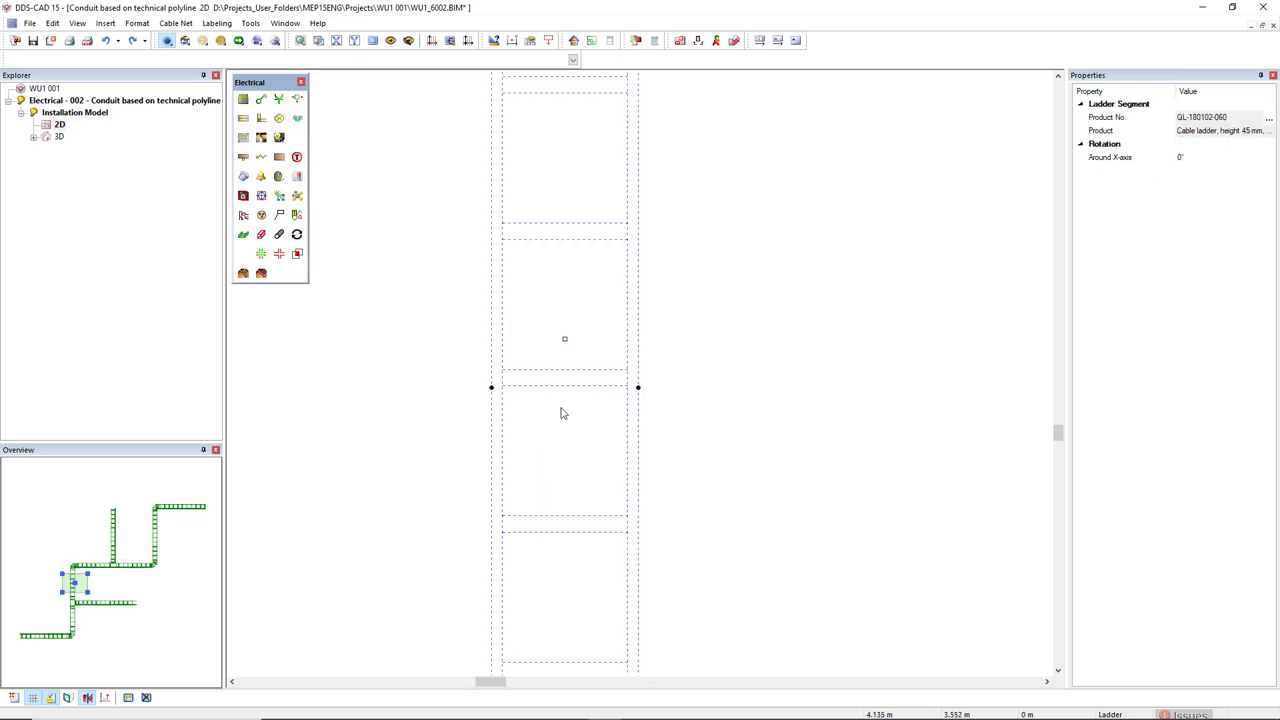
{"action": "scroll", "coordinate": [529, 450], "scroll_direction": "down", "scroll_amount": 5}
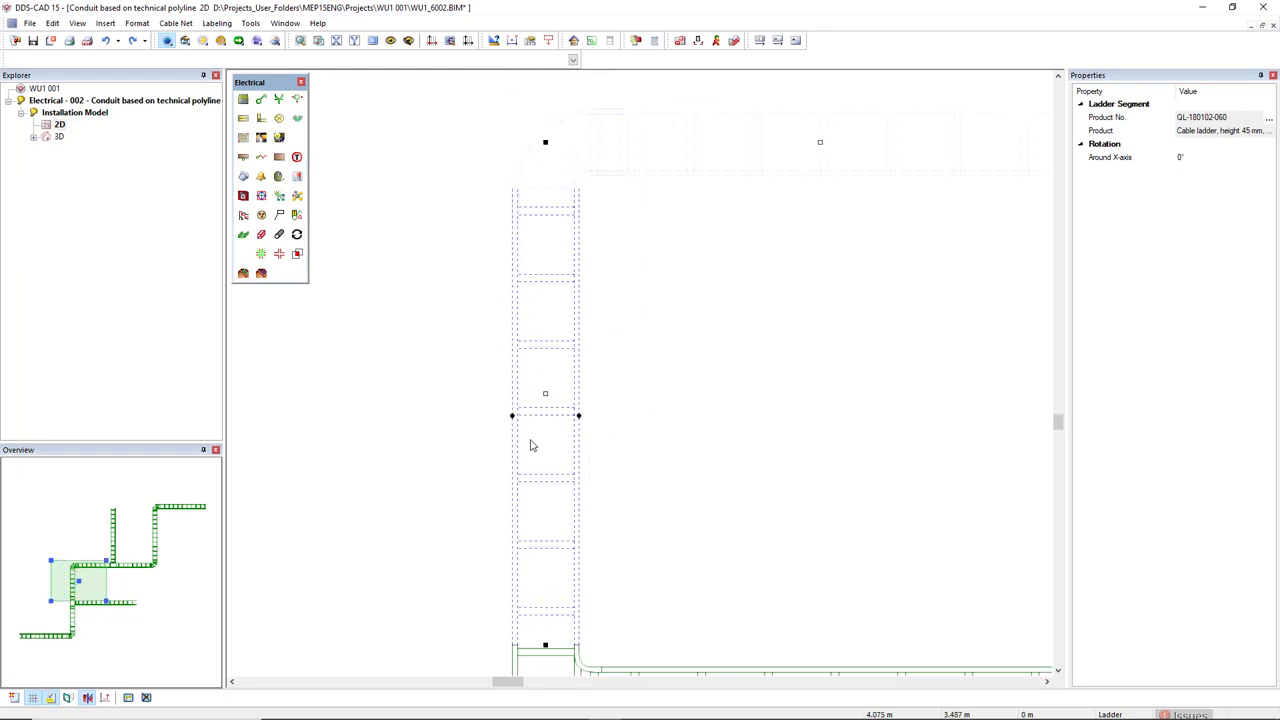
{"action": "left_click", "coordinate": [551, 430]}
{"action": "scroll", "coordinate": [551, 430], "scroll_direction": "down", "scroll_amount": 4}
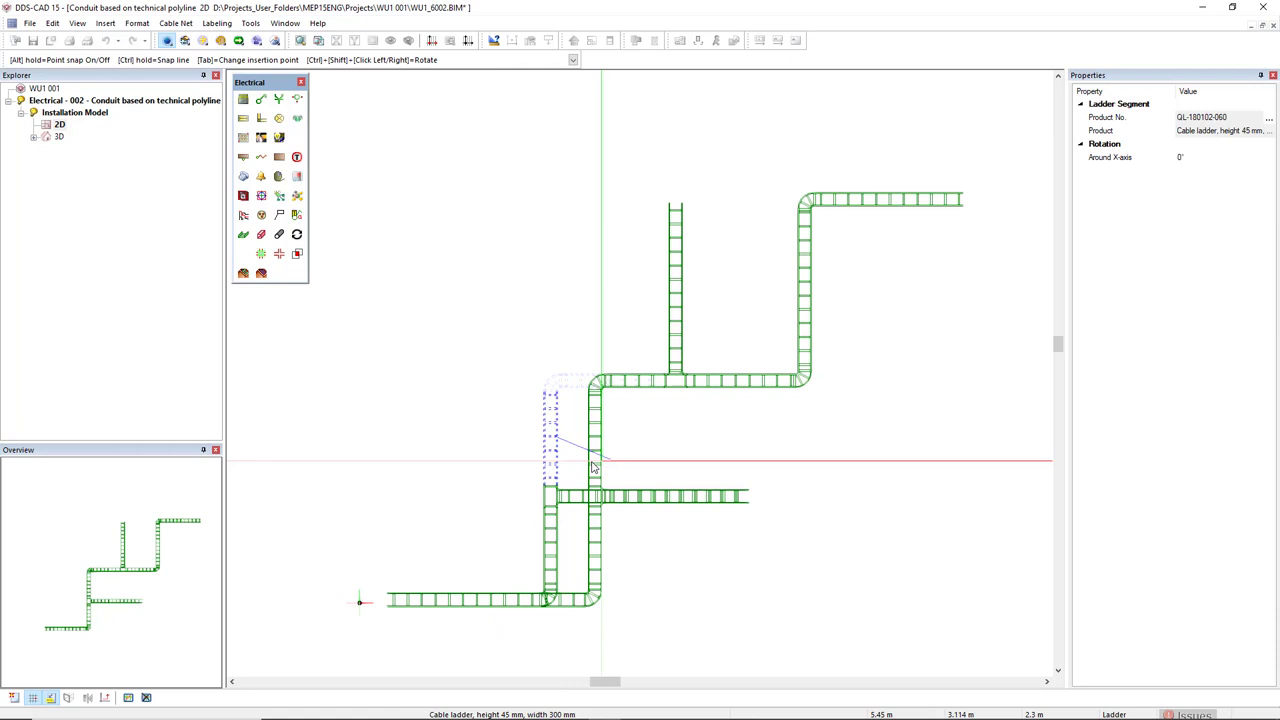
{"action": "left_click", "coordinate": [488, 467]}
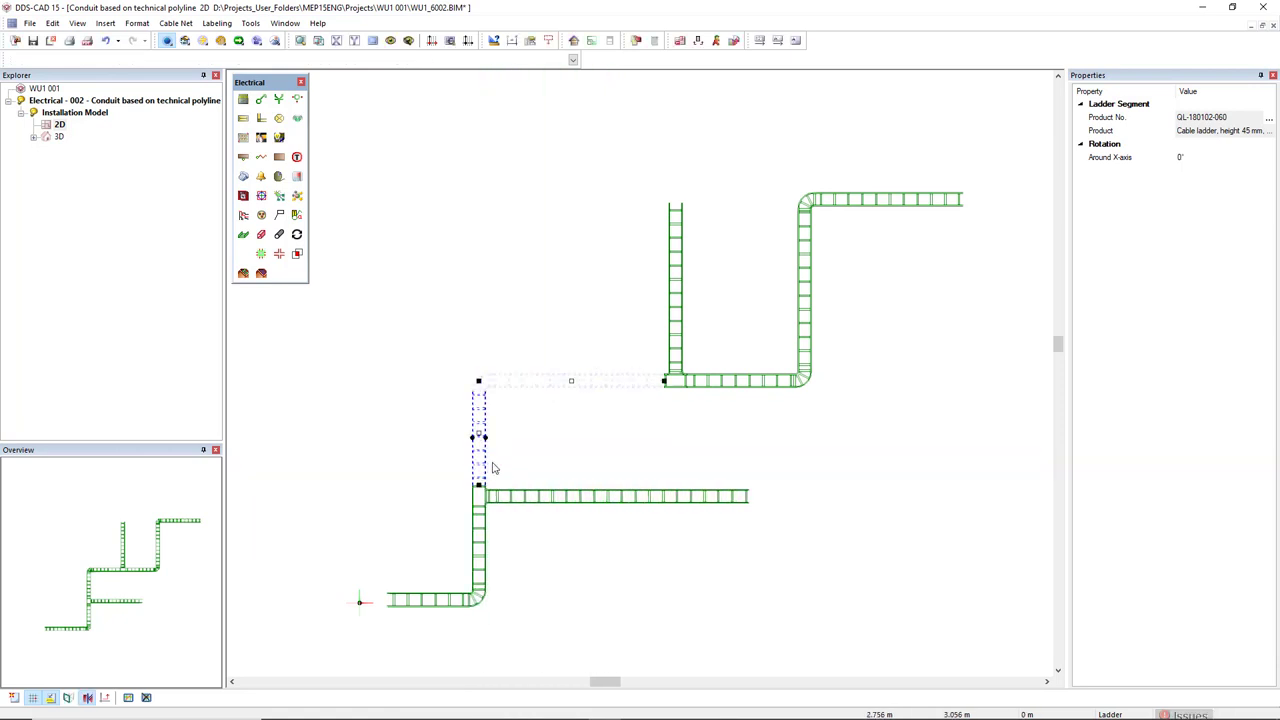
- Move the horizontal ladder segment to the right of the upper tee upward, and clear the selection
{"action": "left_click", "coordinate": [716, 390]}
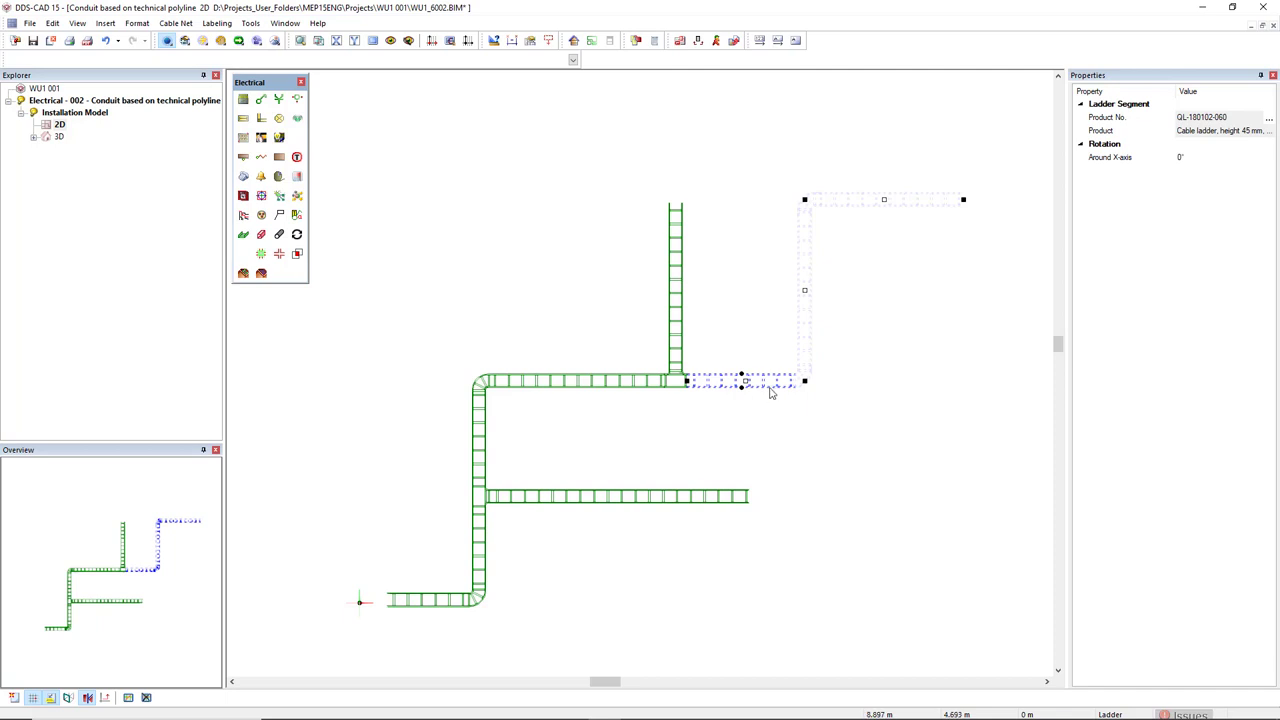
{"action": "left_click", "coordinate": [744, 384]}
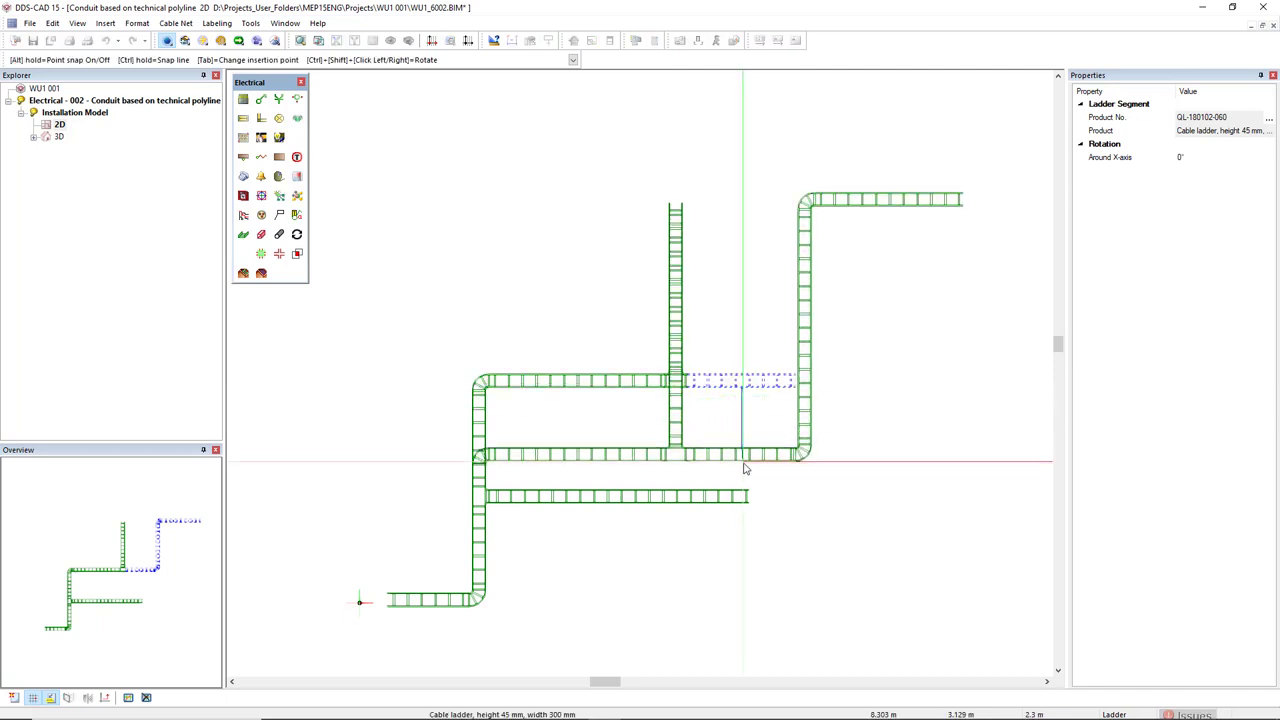
{"action": "left_click", "coordinate": [735, 308]}
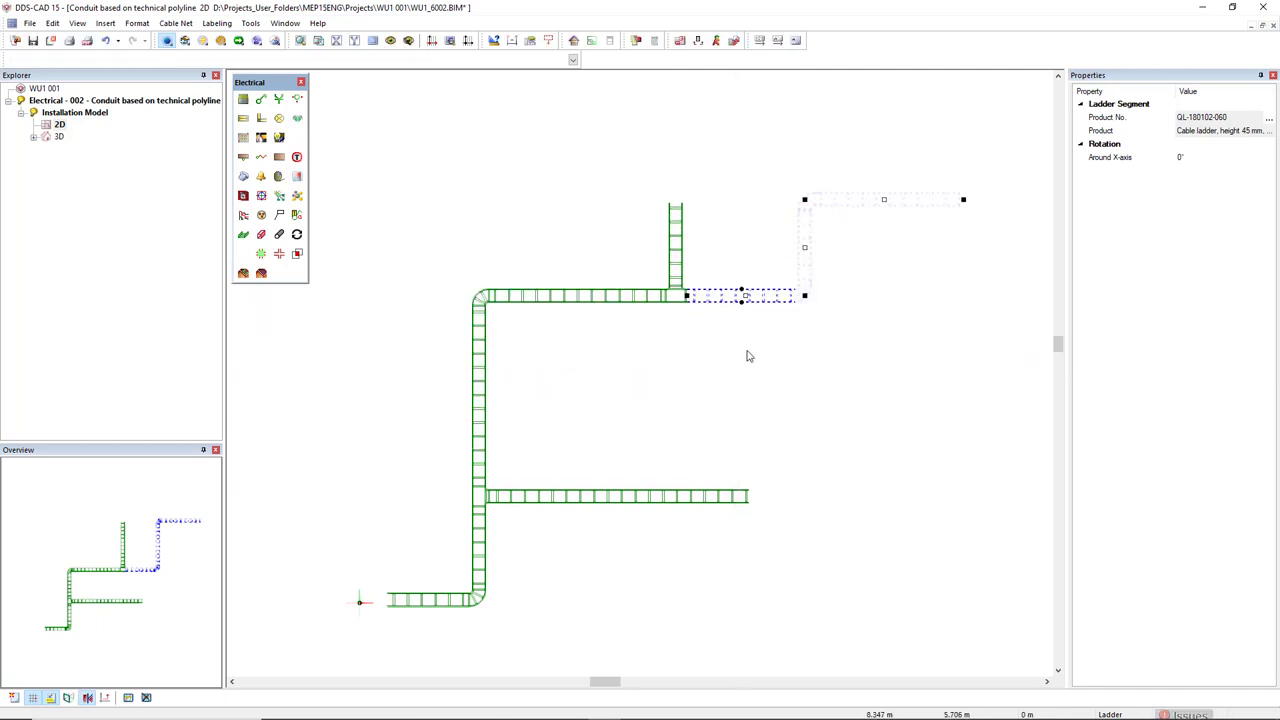
{"action": "left_click", "coordinate": [751, 401]}
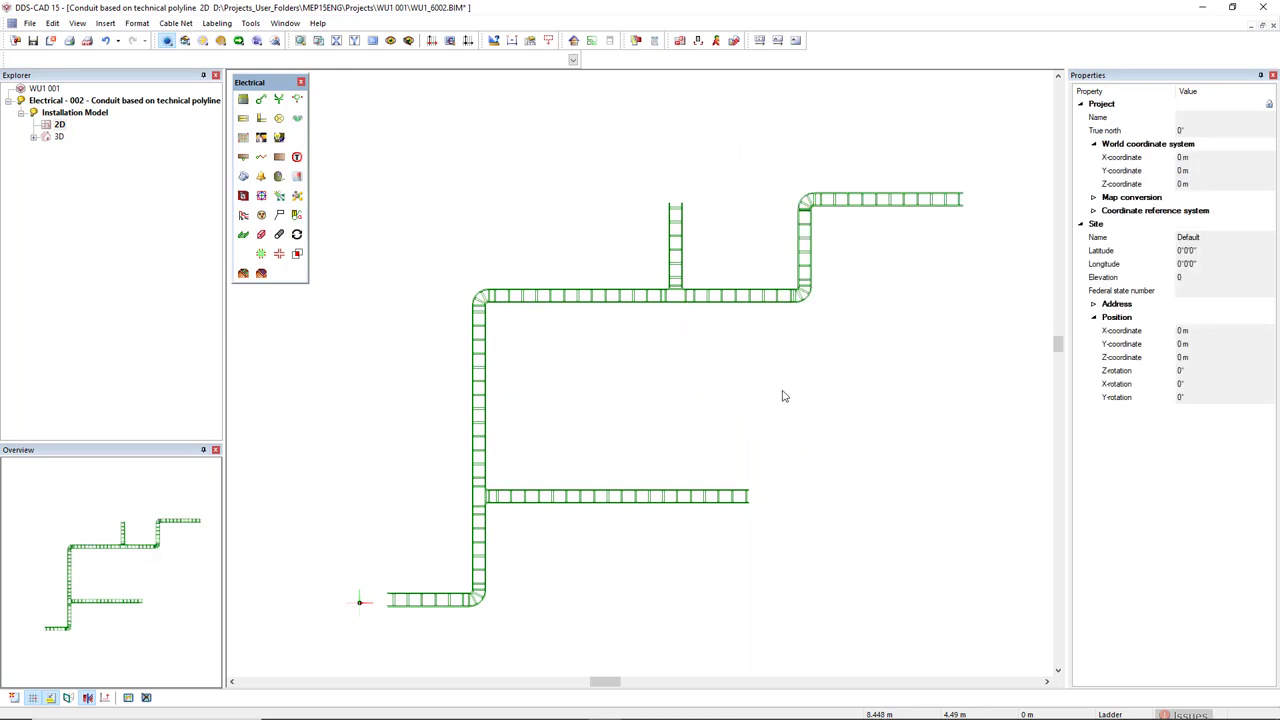
- Delete the ladder run to the right of the upper tee, and also delete the tee itself
{"action": "left_click", "coordinate": [755, 305]}
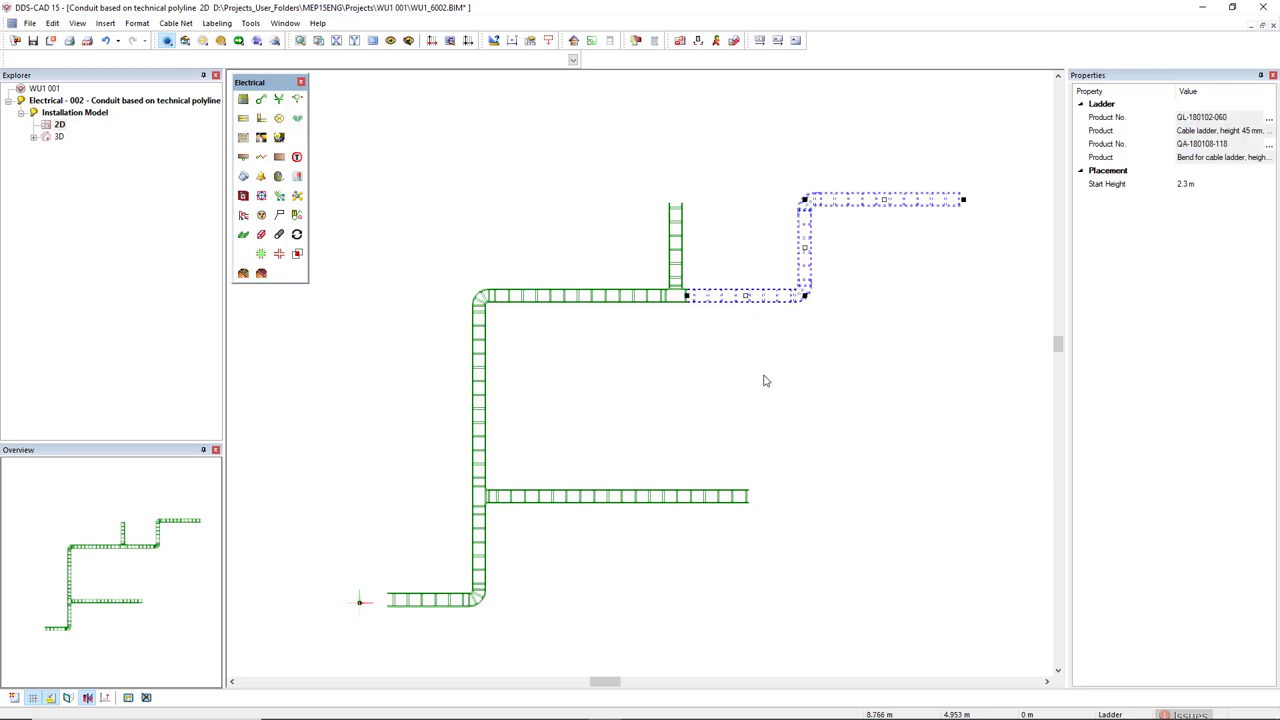
{"action": "key", "text": "Delete"}
{"action": "left_click_drag", "start_coordinate": [636, 274], "coordinate": [742, 323]}
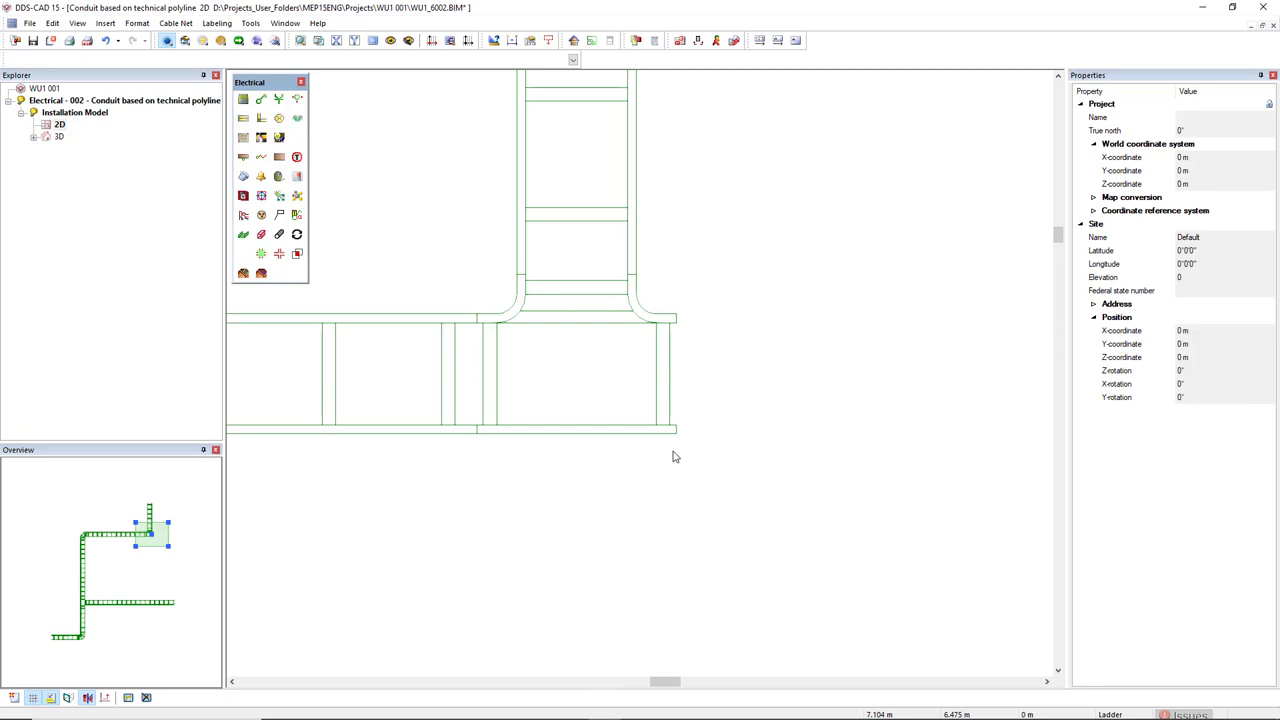
{"action": "left_click", "coordinate": [665, 430]}
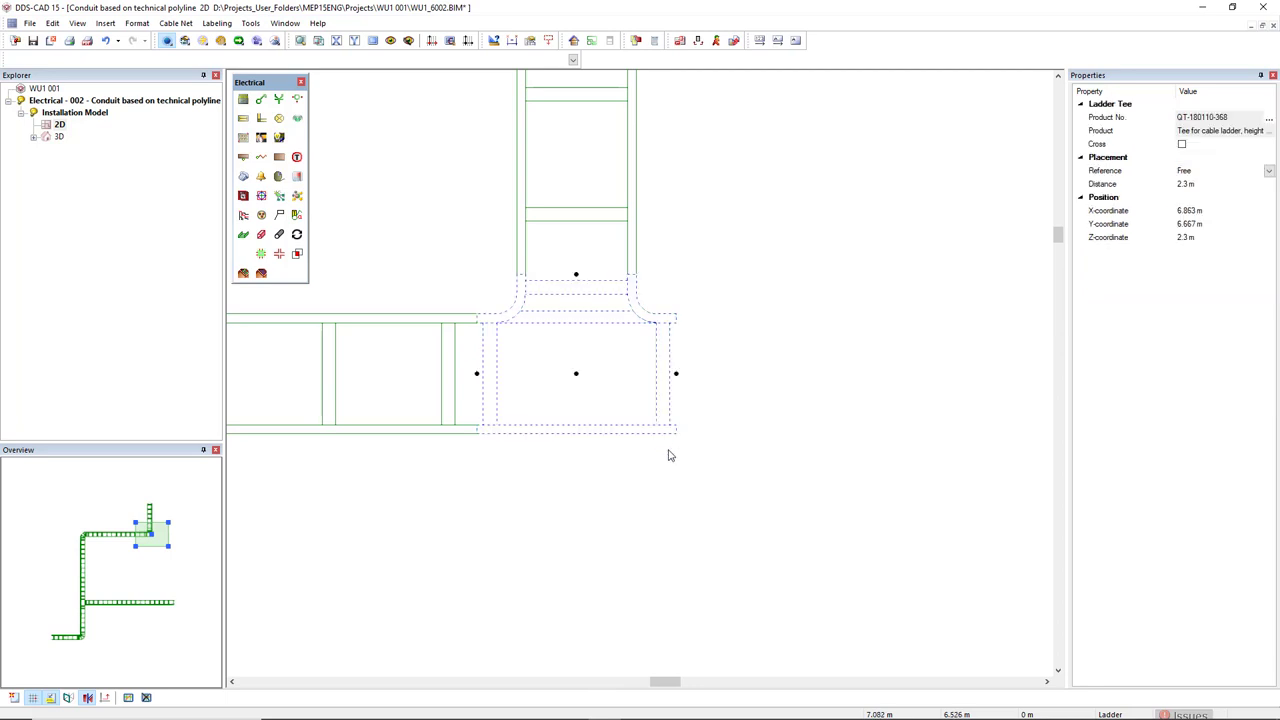
{"action": "key", "text": "Delete"}
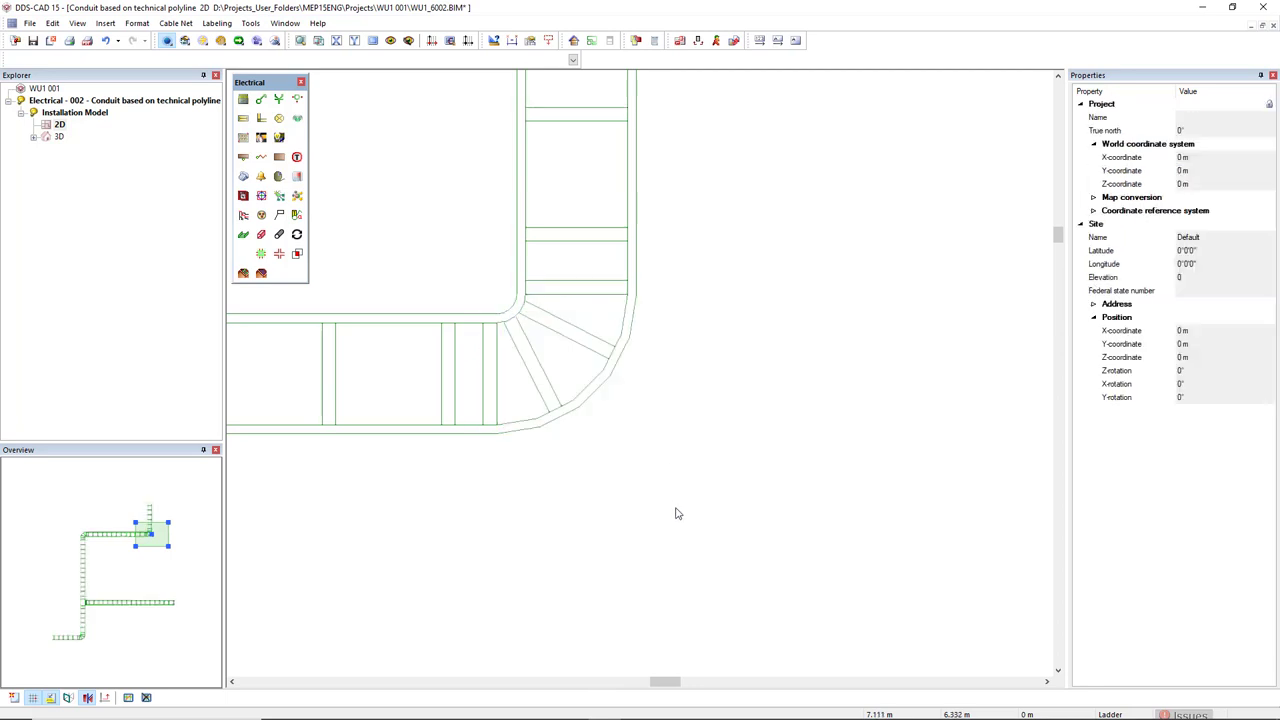
- Delete the horizontal ladder branch and its tee on the long vertical ladder segment
{"action": "scroll", "coordinate": [675, 513], "scroll_direction": "down", "scroll_amount": 6}
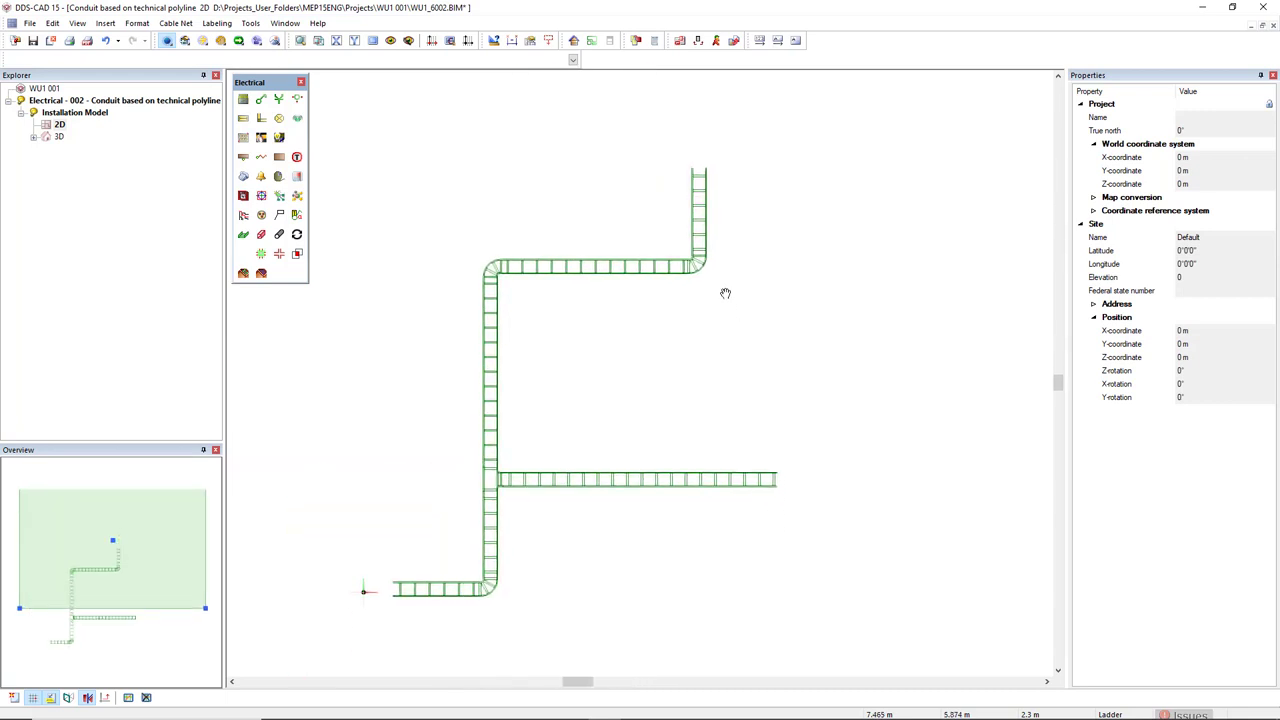
{"action": "scroll", "coordinate": [650, 361], "scroll_direction": "up", "scroll_amount": 1}
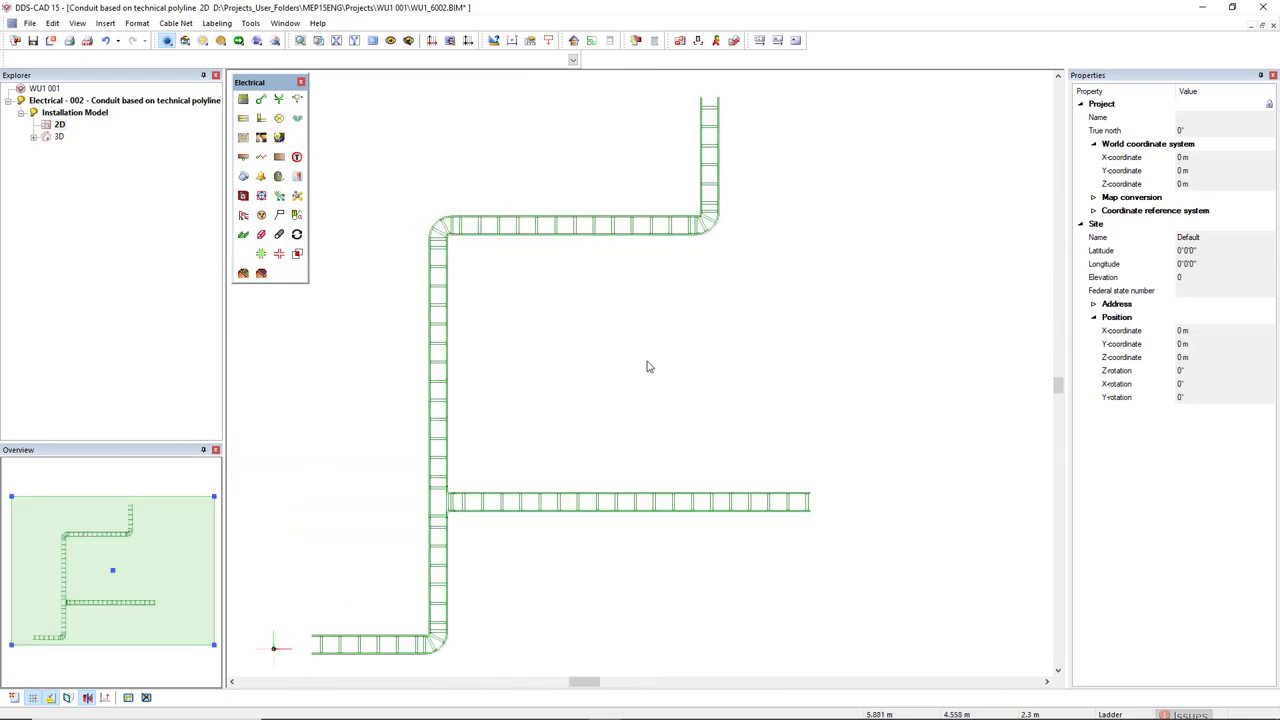
{"action": "left_click", "coordinate": [572, 501]}
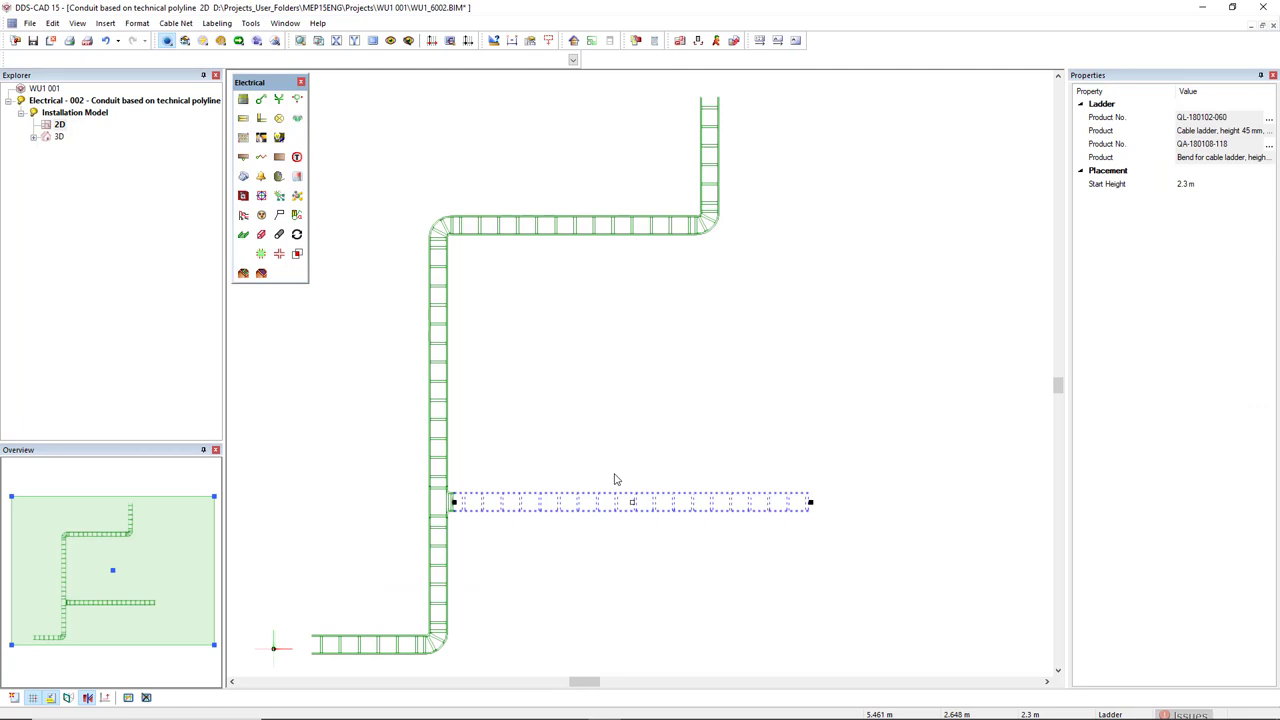
{"action": "key", "text": "Delete"}
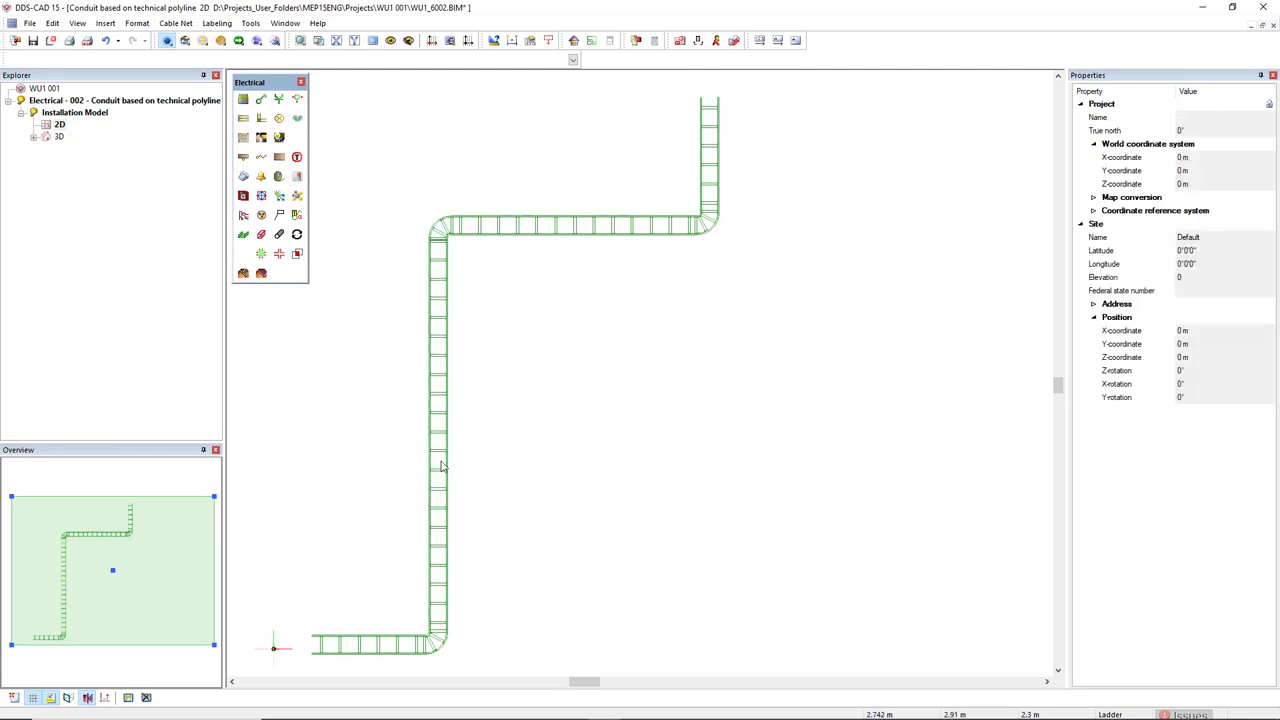
- Select only the ladder bend below the top vertical segment, view its product database options, and close them without changes
{"action": "middle_click_drag", "start_coordinate": [443, 532], "coordinate": [494, 519]}
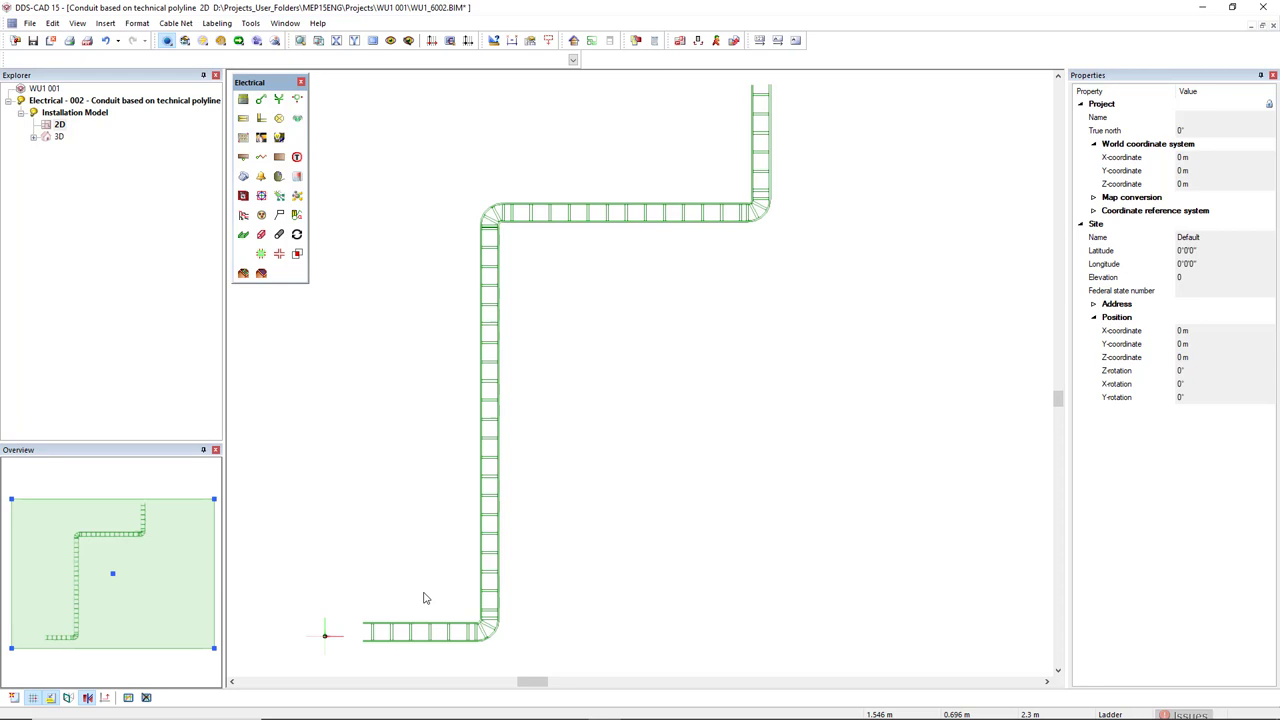
{"action": "left_click", "coordinate": [757, 222]}
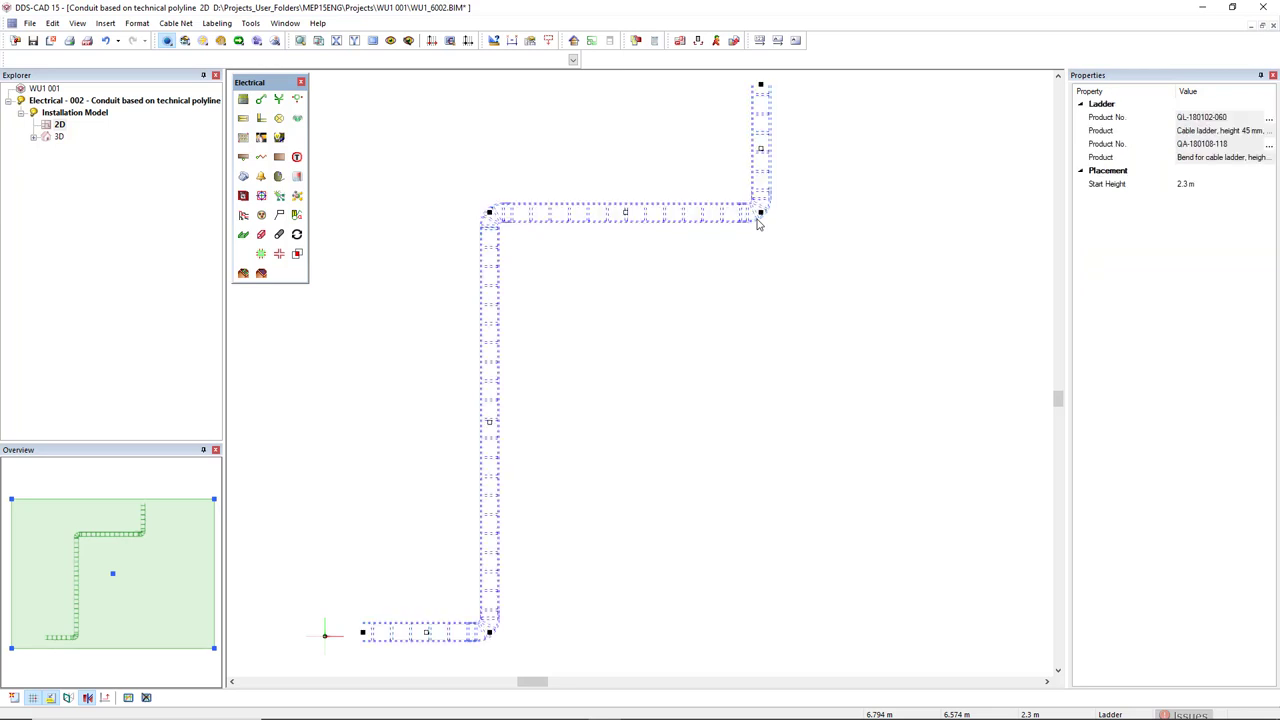
{"action": "left_click", "coordinate": [757, 222]}
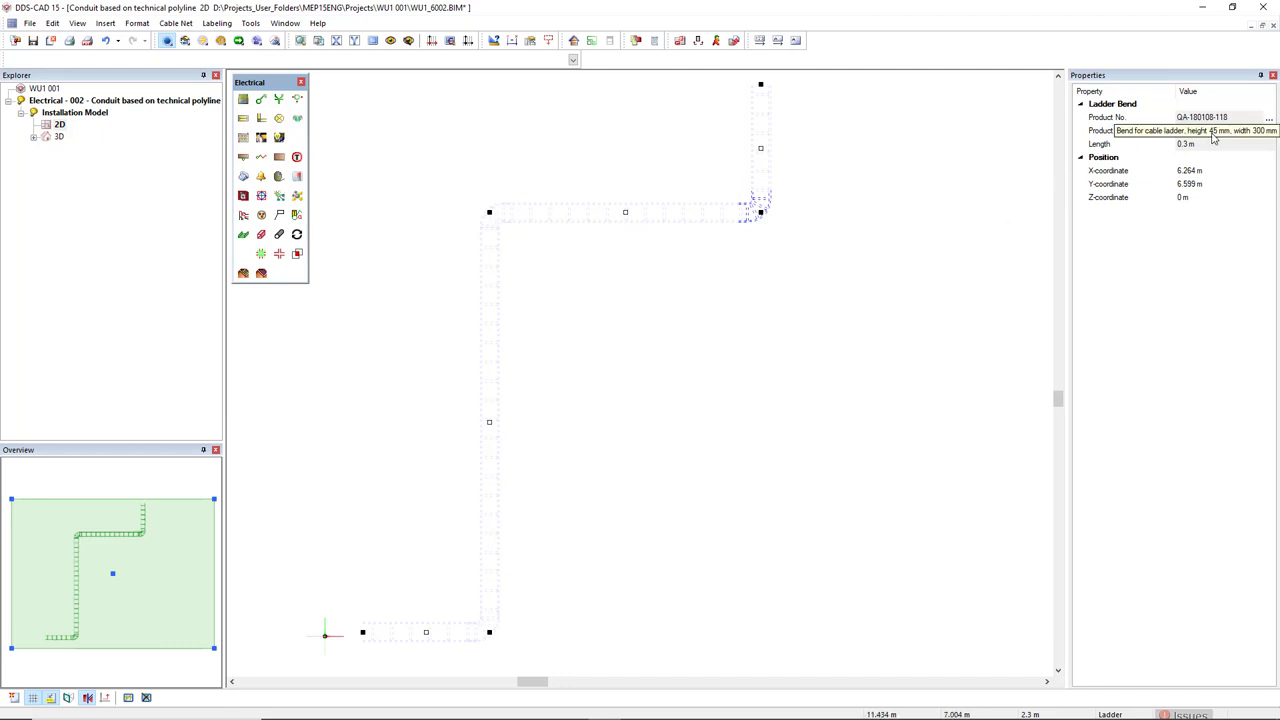
{"action": "left_click", "coordinate": [1269, 119]}
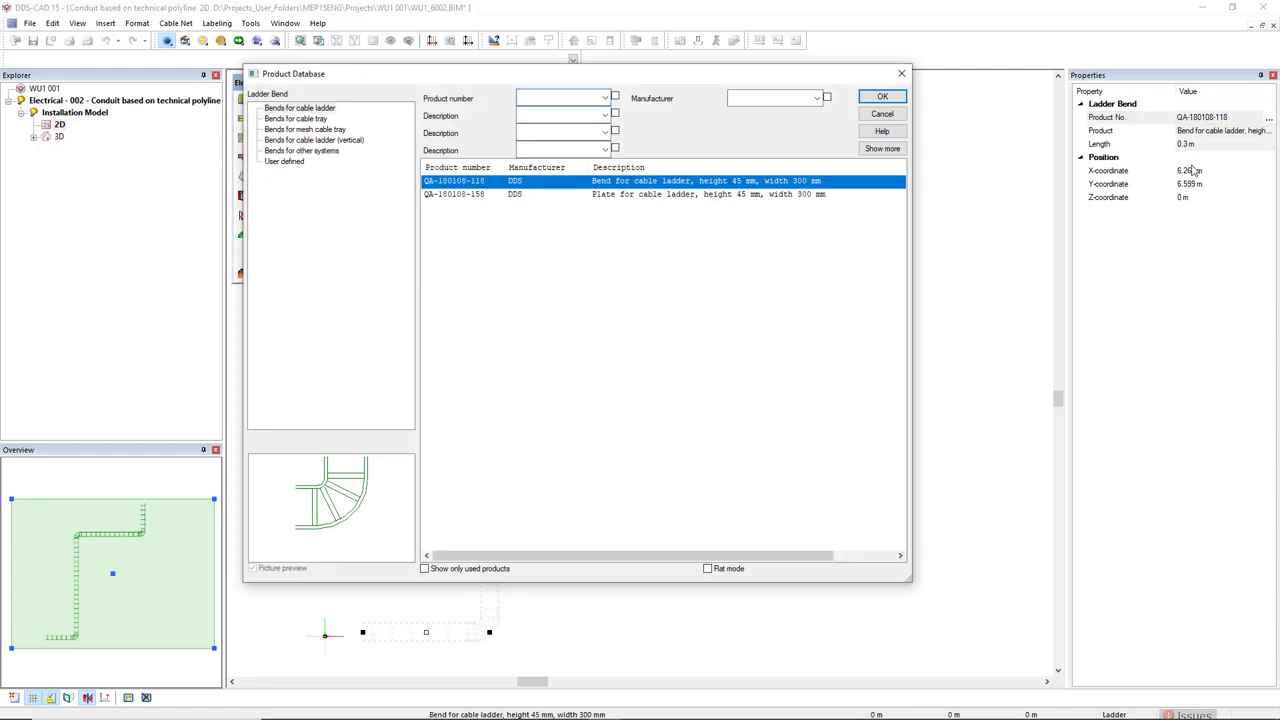
{"action": "left_click", "coordinate": [903, 75]}
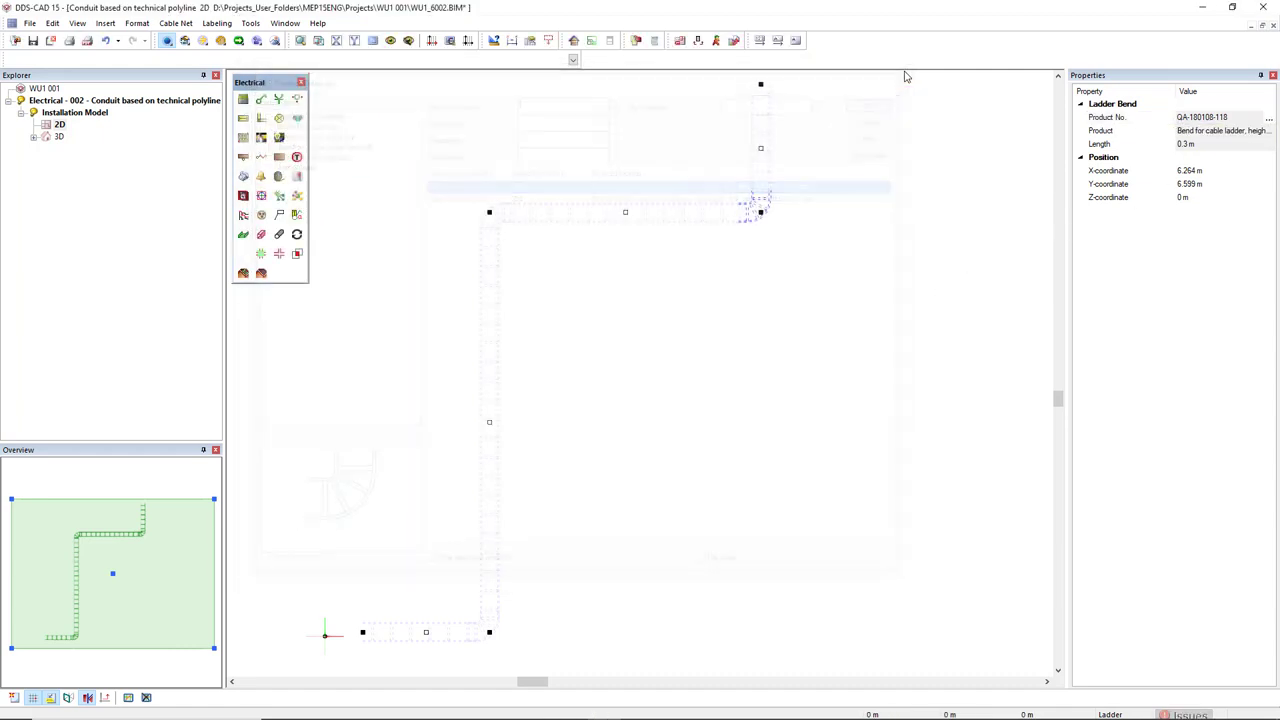
{"action": "left_click", "coordinate": [782, 418]}
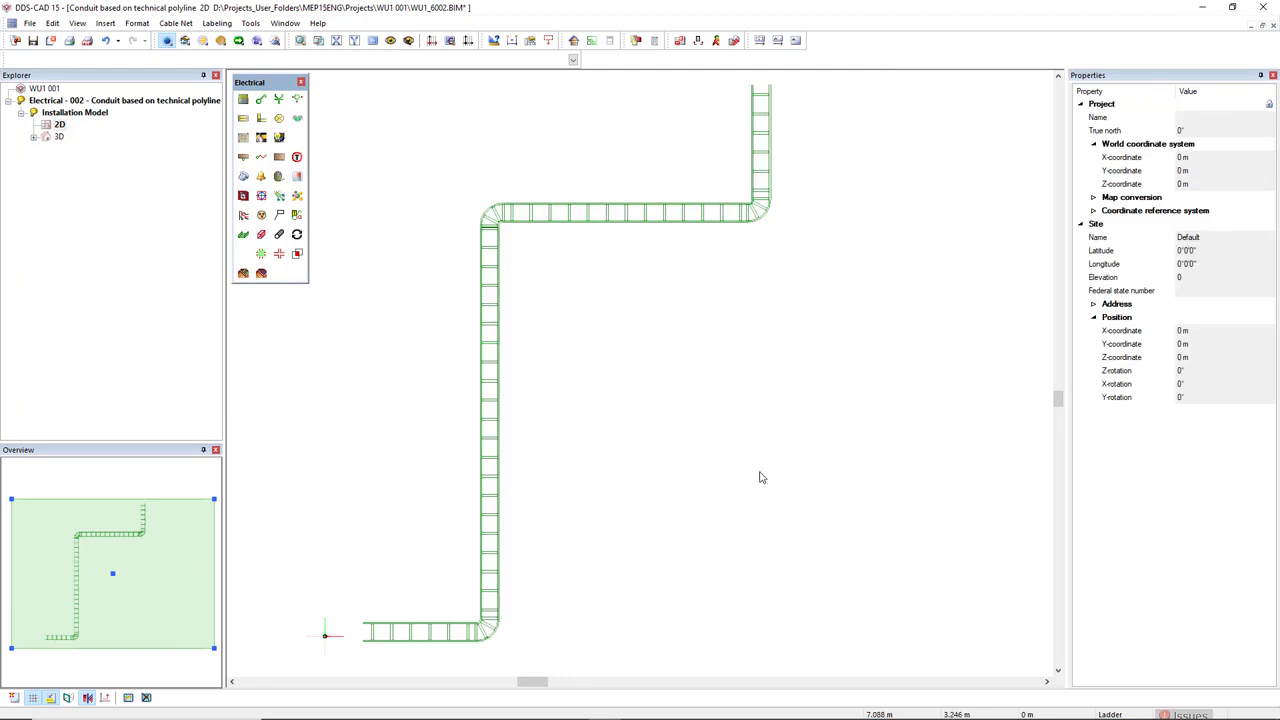
- Start an embedded FBY-EL flexible light conduit beside the ladder and route it in steps up, around and back toward itself
{"action": "left_click_drag", "start_coordinate": [532, 681], "coordinate": [836, 681]}
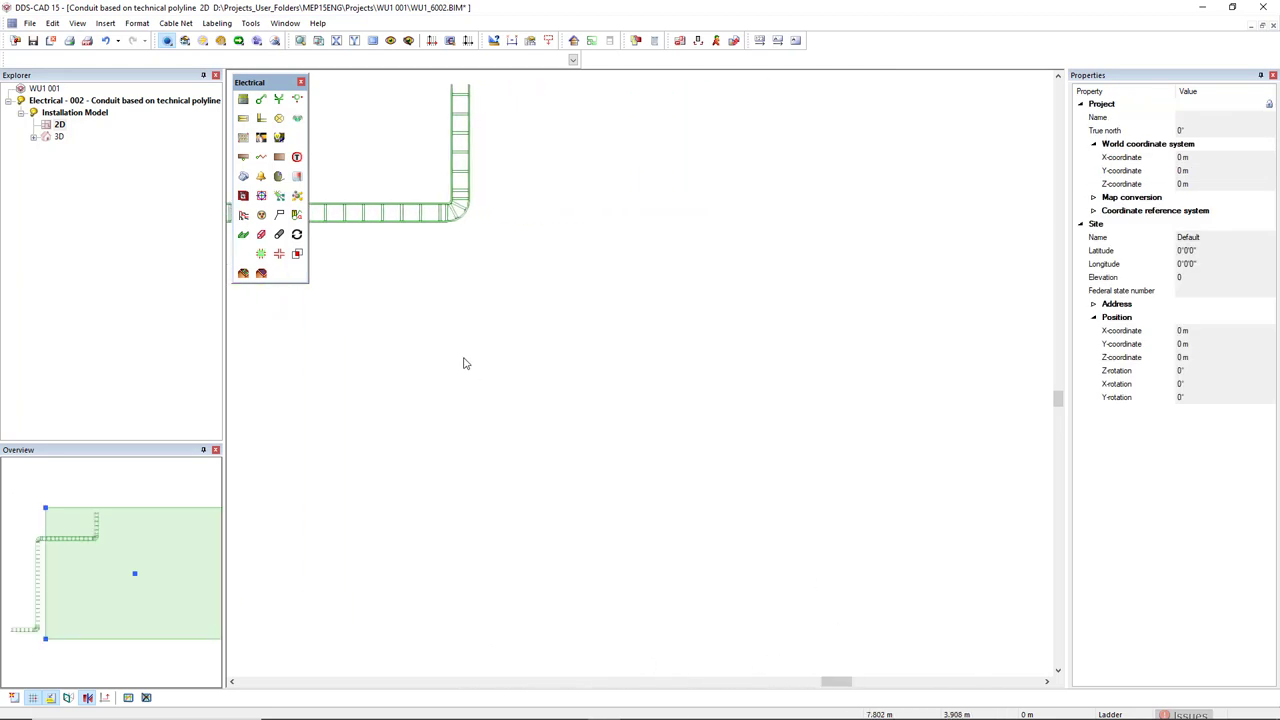
{"action": "left_click", "coordinate": [284, 238]}
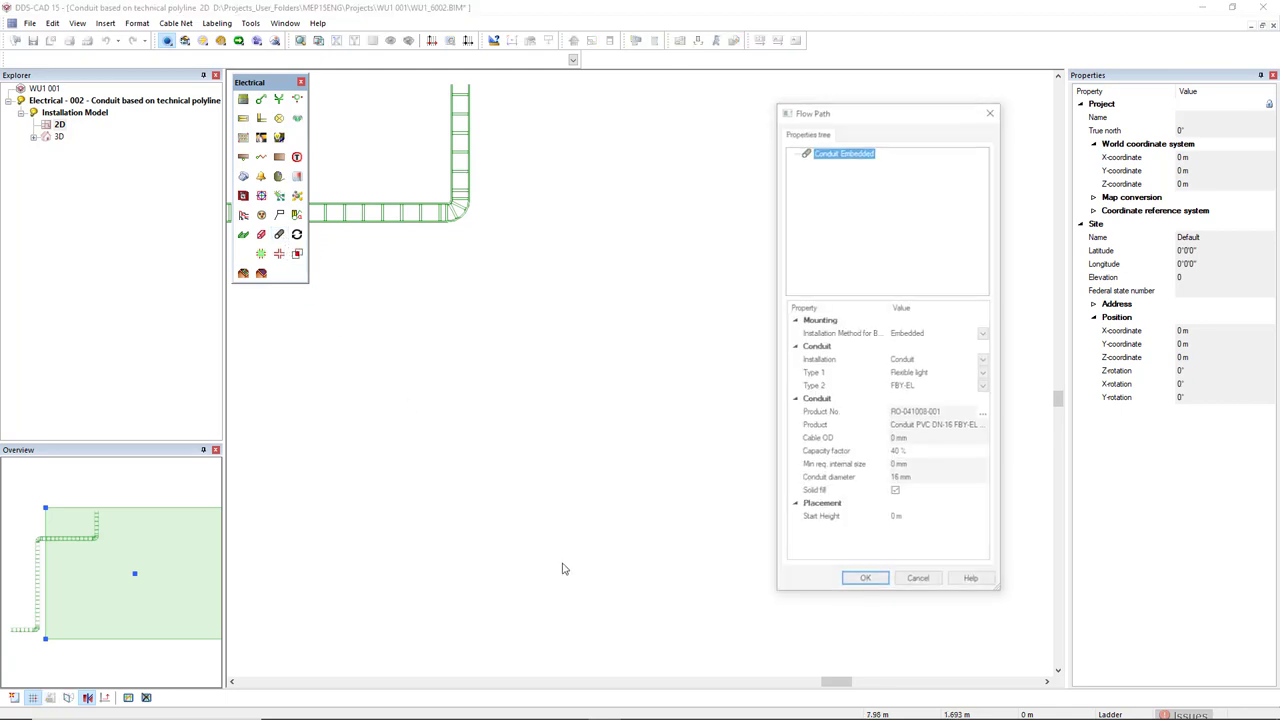
{"action": "left_click", "coordinate": [860, 584]}
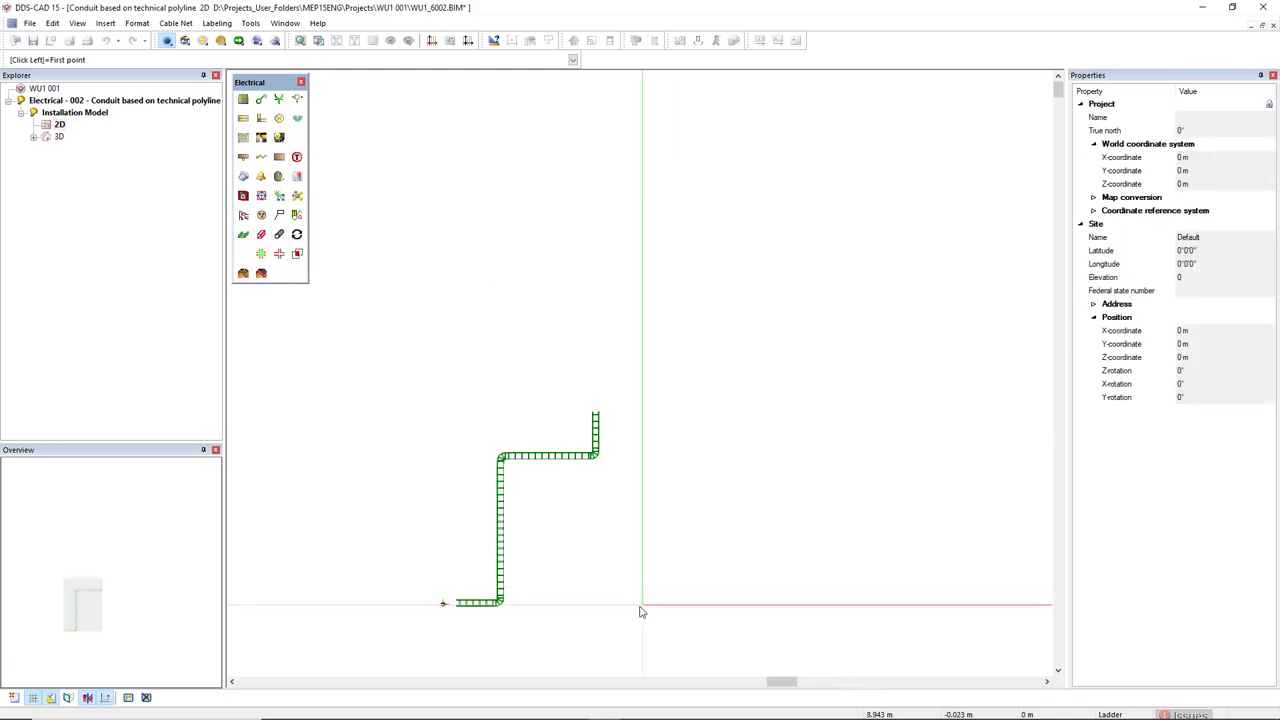
{"action": "left_click", "coordinate": [726, 609]}
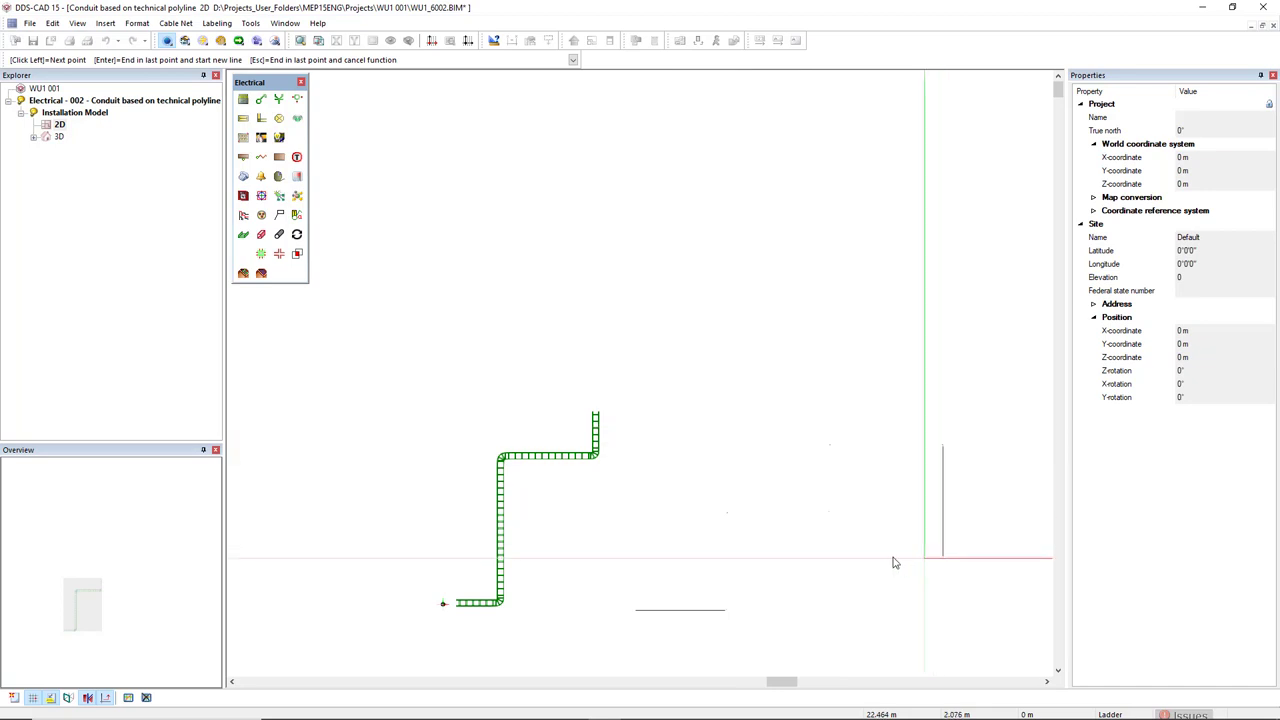
- Route the conduit up across its own horizontal segment using Climb over clash (45°), and end the path above the crossing
{"action": "scroll", "coordinate": [766, 557], "scroll_direction": "up", "scroll_amount": 5}
{"action": "scroll", "coordinate": [797, 463], "scroll_direction": "up", "scroll_amount": 3}
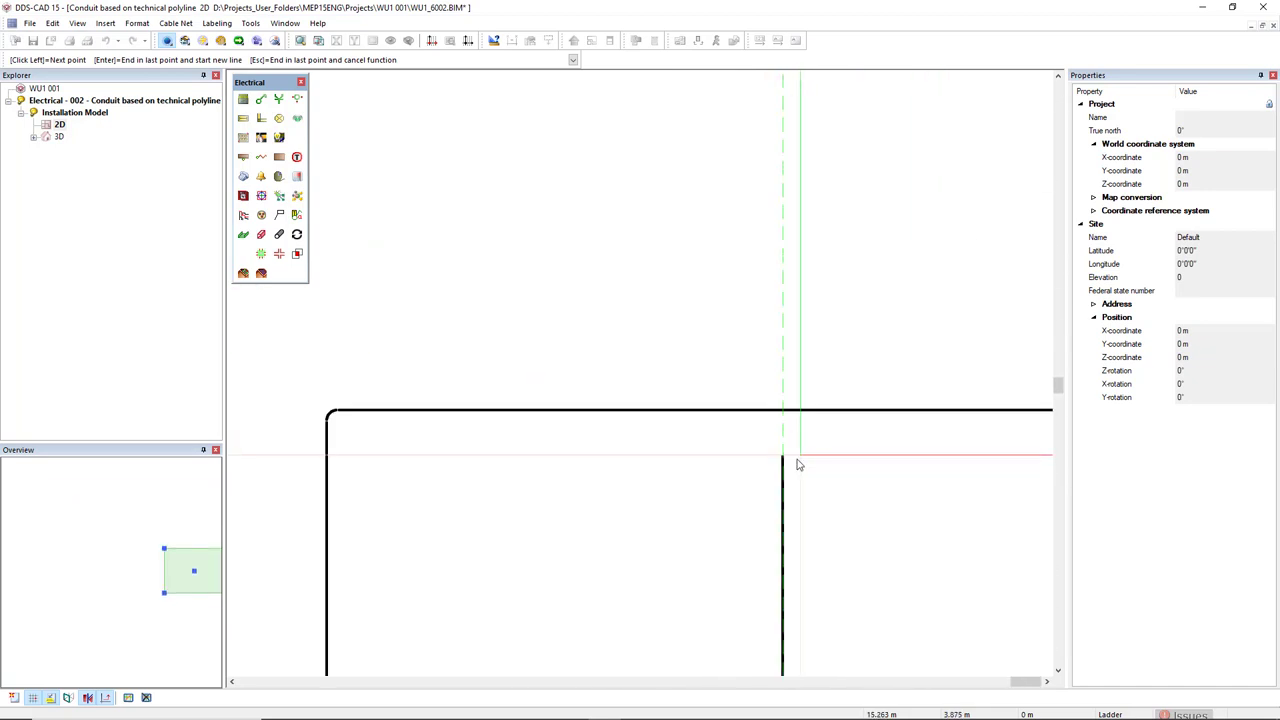
{"action": "left_click", "coordinate": [782, 410]}
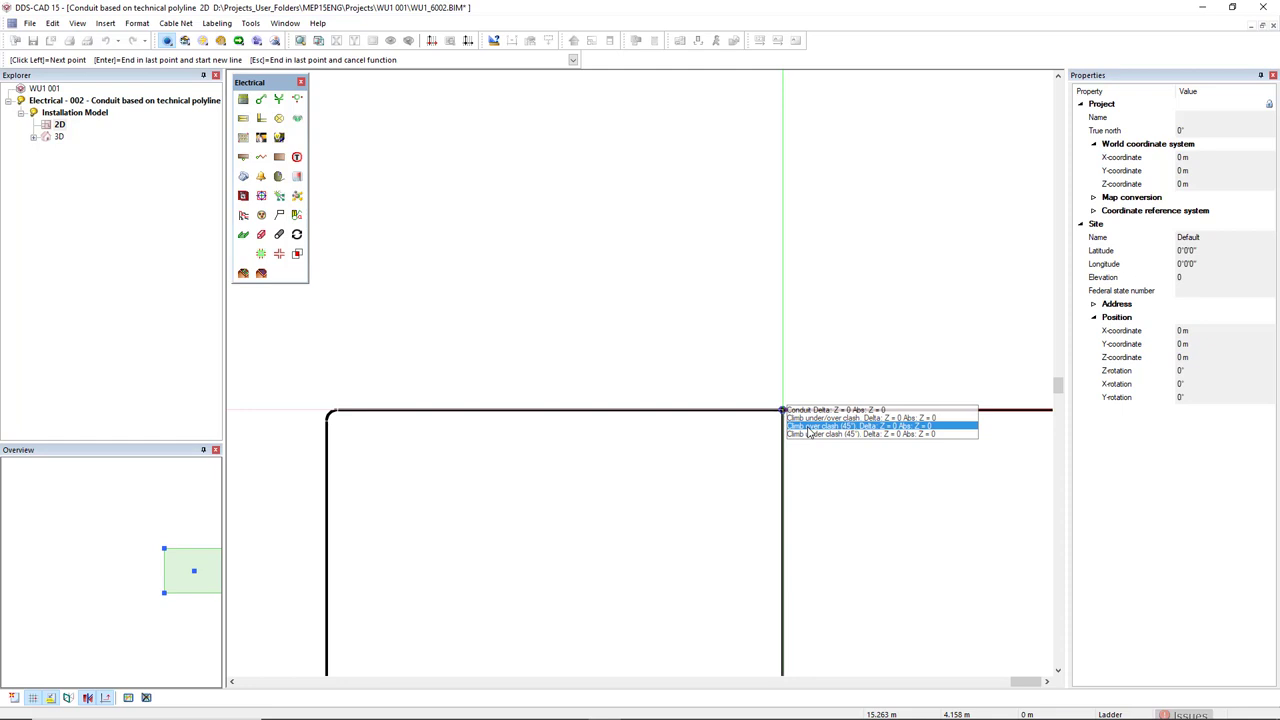
{"action": "left_click", "coordinate": [808, 432]}
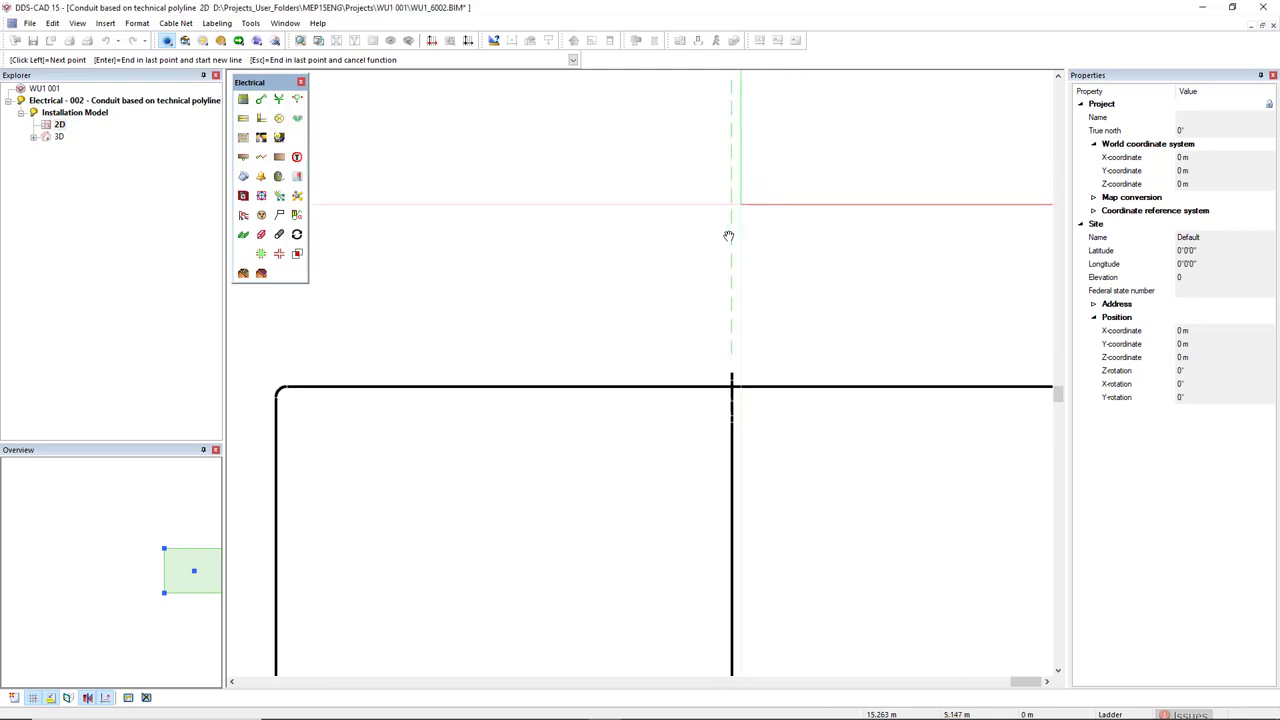
{"action": "left_click", "coordinate": [686, 265]}
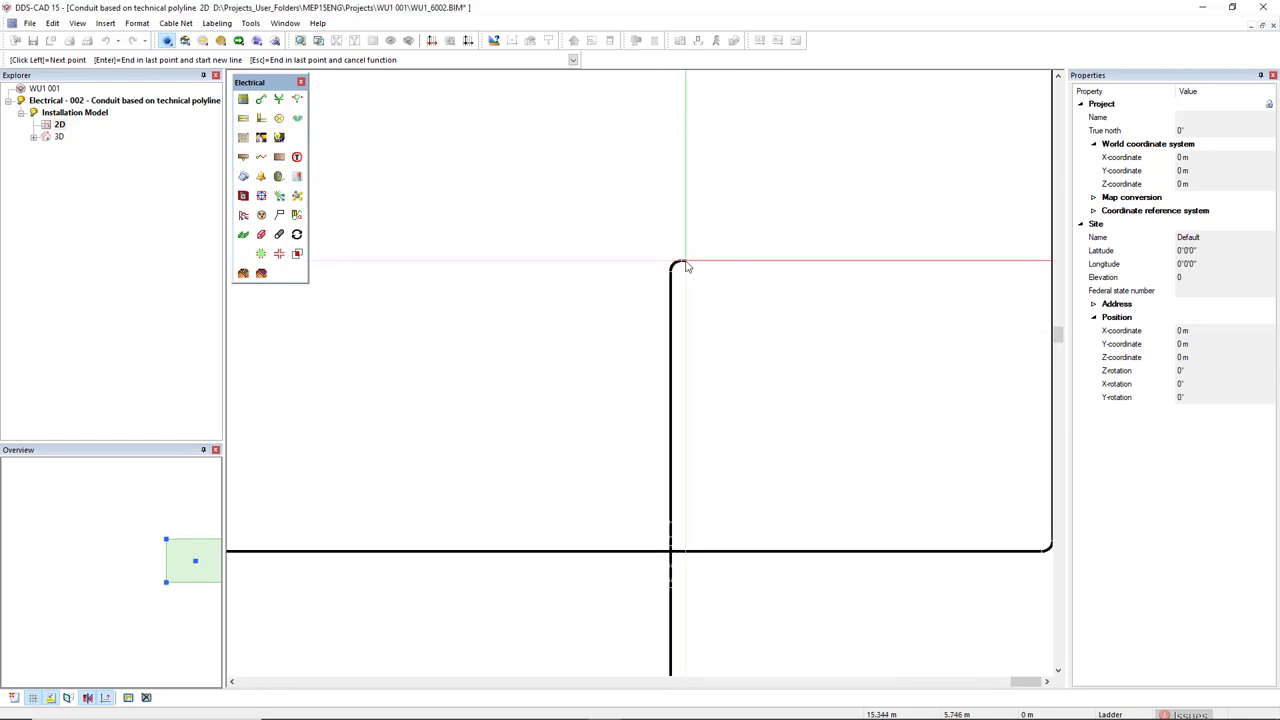
{"action": "key", "text": "Escape"}
{"action": "key", "text": "Escape"}
- Select only the vertical conduit segment after the starting run and move it 1 m to the left
{"action": "scroll", "coordinate": [785, 455], "scroll_direction": "down", "scroll_amount": 3}
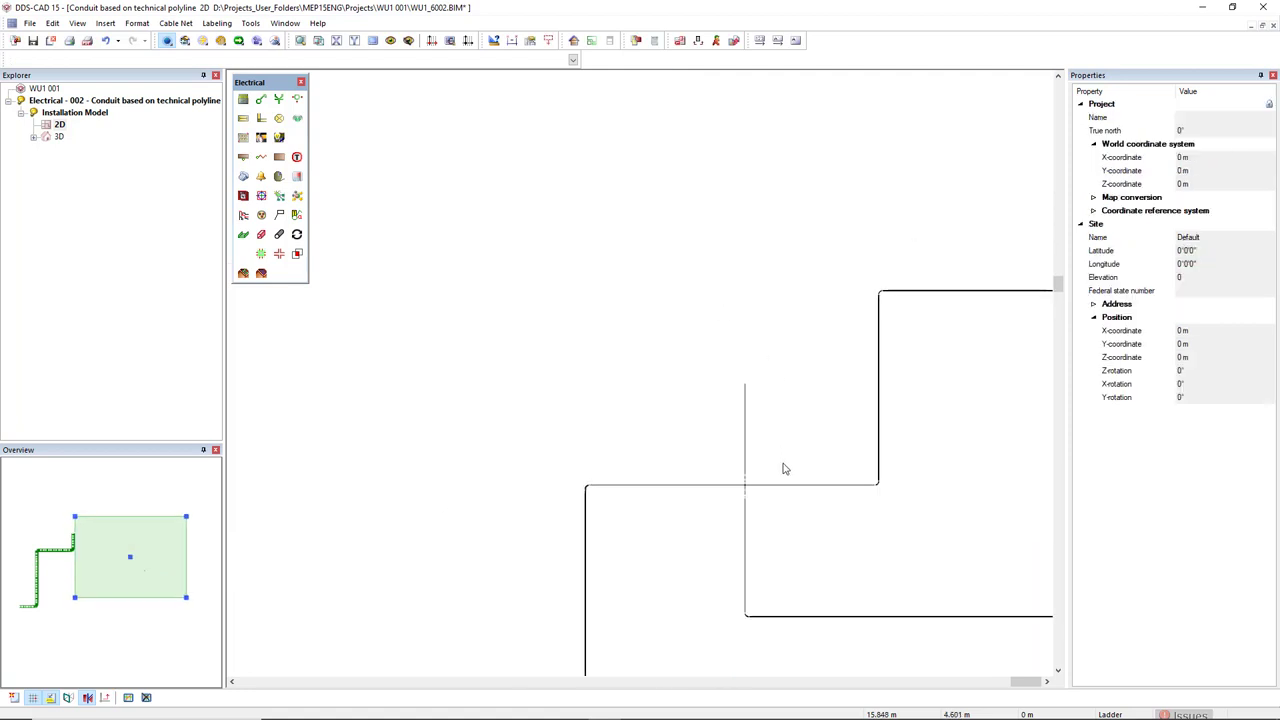
{"action": "middle_click_drag", "start_coordinate": [785, 464], "coordinate": [590, 310]}
{"action": "scroll", "coordinate": [590, 322], "scroll_direction": "down", "scroll_amount": 1}
{"action": "middle_click_drag", "start_coordinate": [484, 383], "coordinate": [580, 372]}
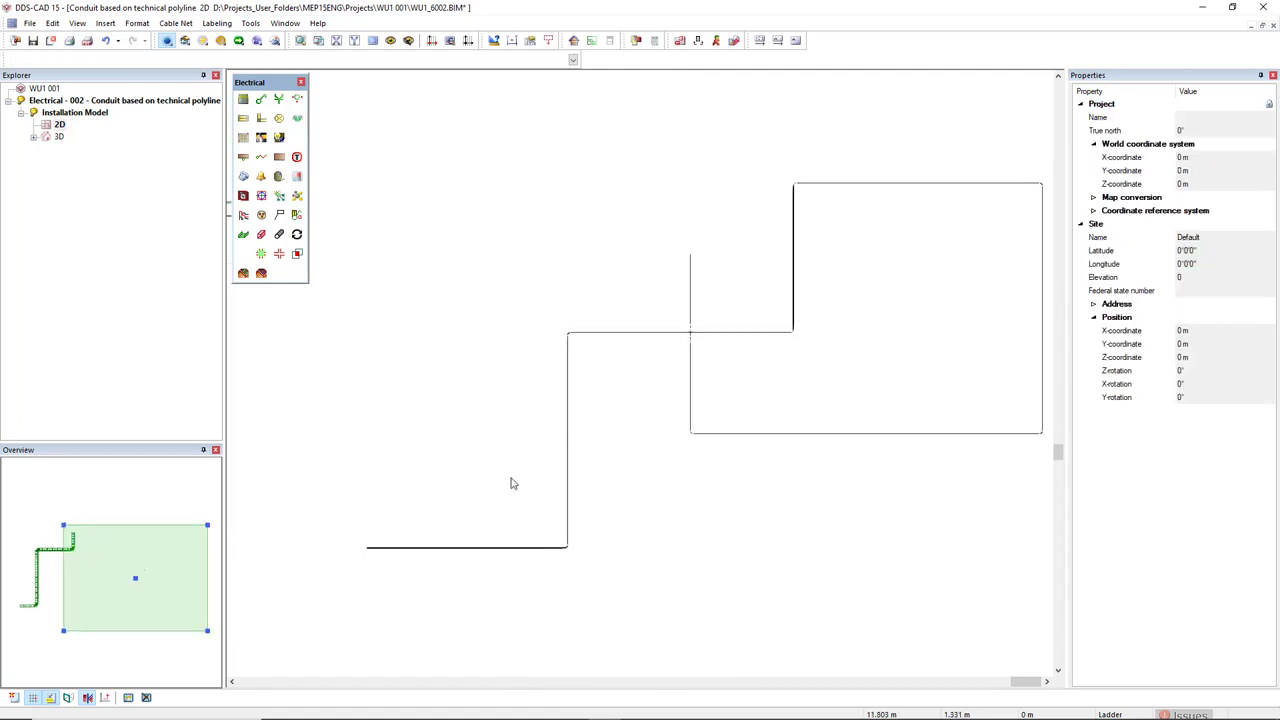
{"action": "scroll", "coordinate": [510, 484], "scroll_direction": "up", "scroll_amount": 2}
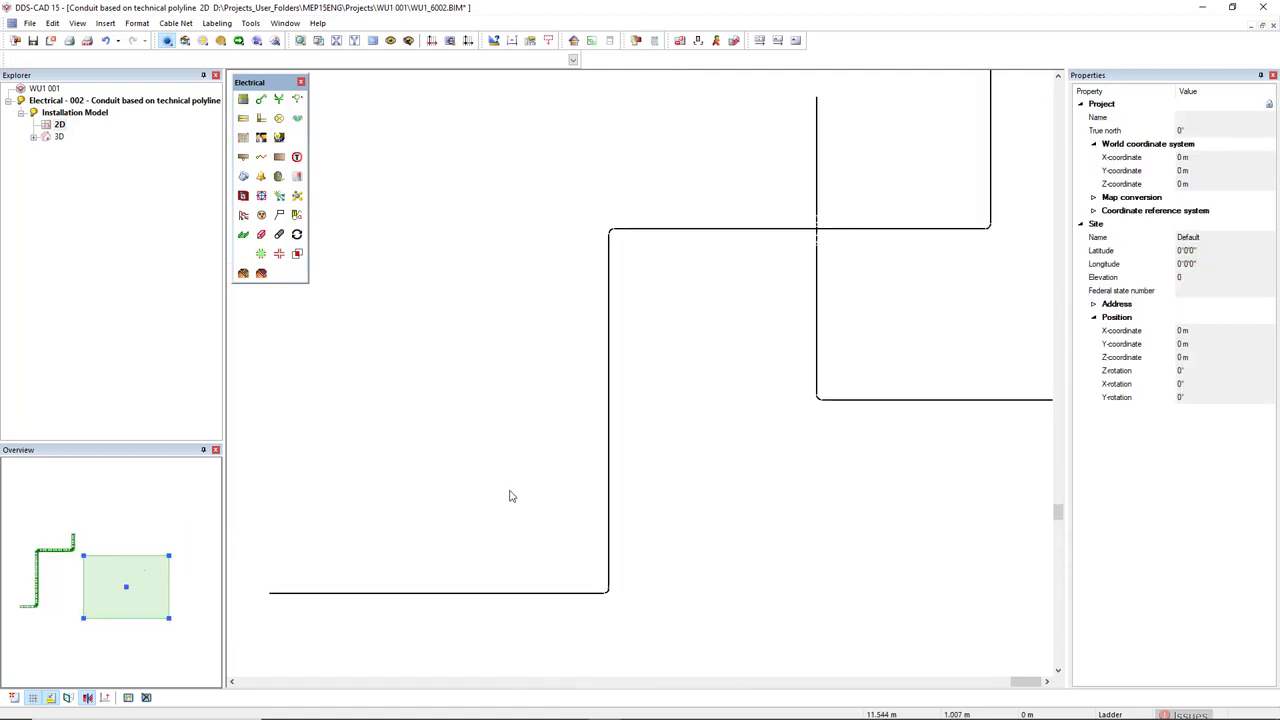
{"action": "left_click", "coordinate": [609, 494]}
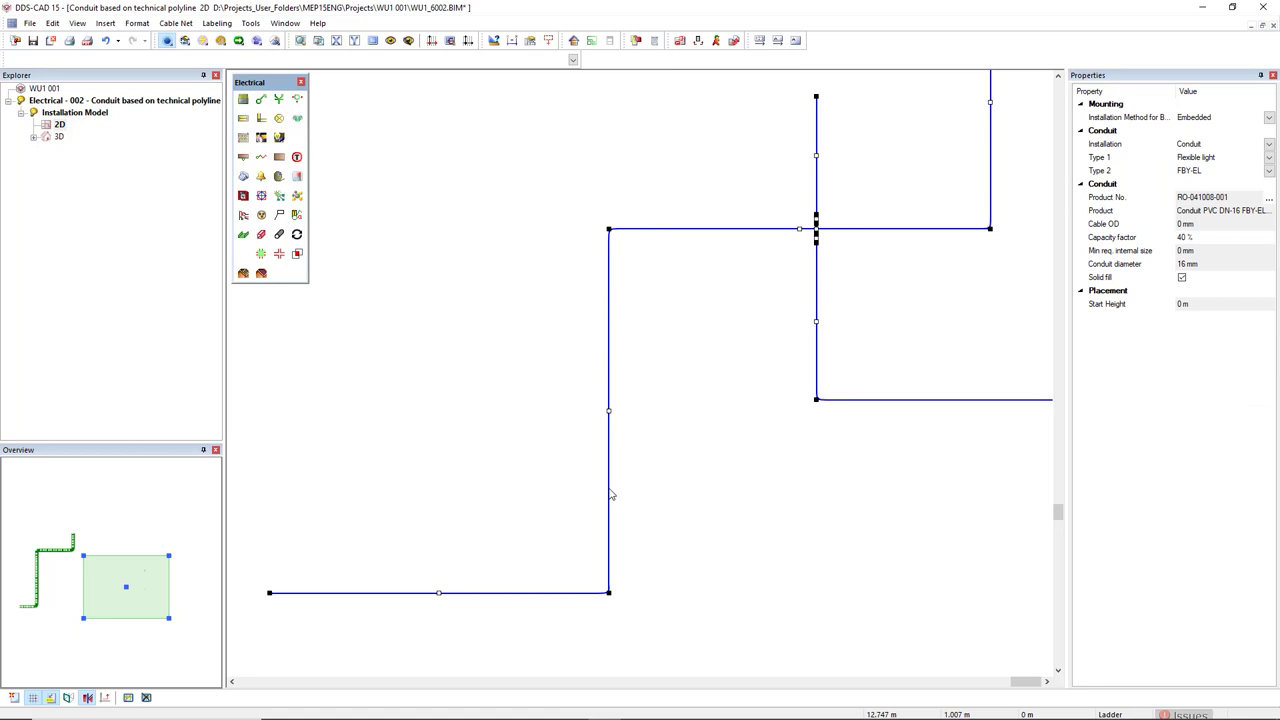
{"action": "left_click", "coordinate": [610, 485]}
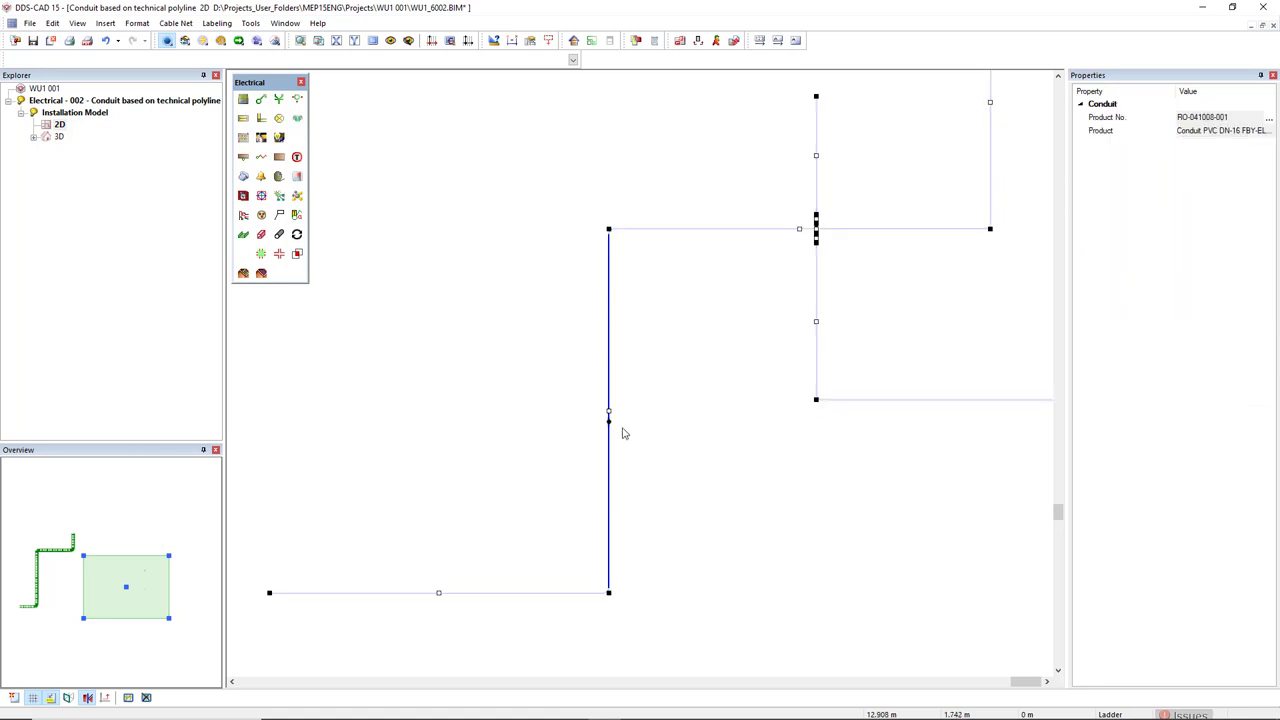
{"action": "scroll", "coordinate": [623, 429], "scroll_direction": "up", "scroll_amount": 3}
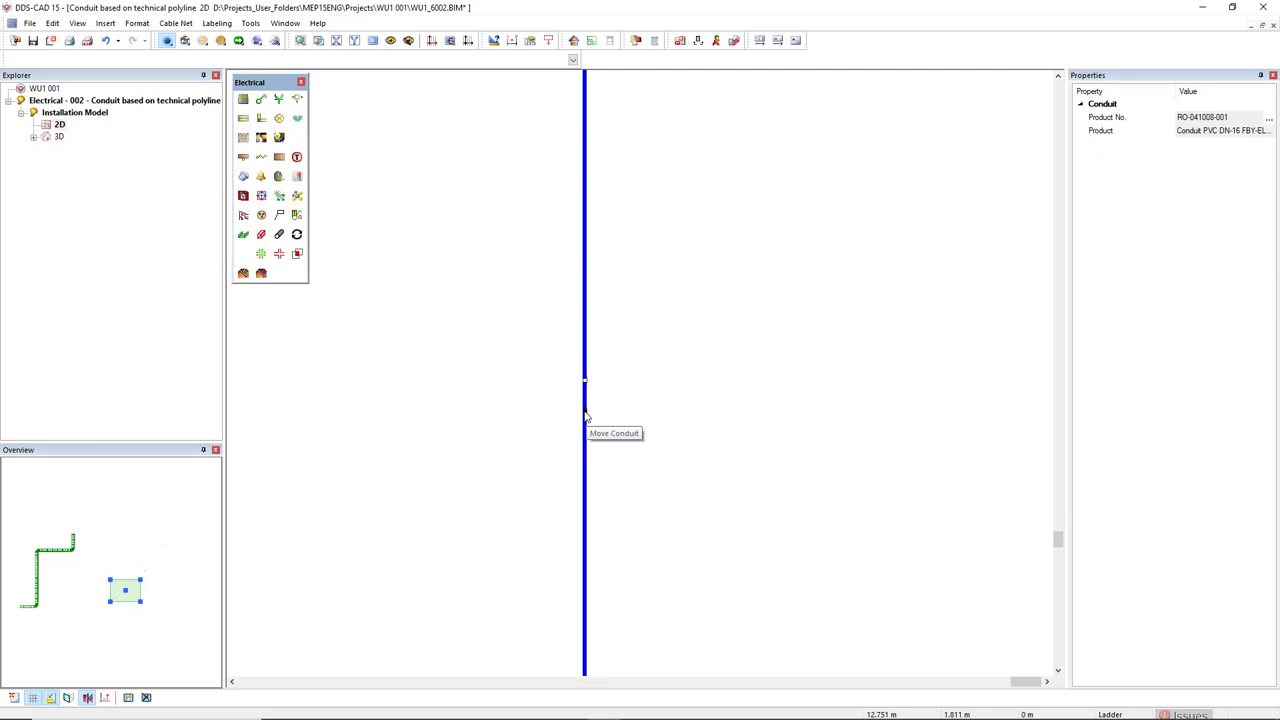
{"action": "left_click", "coordinate": [586, 415]}
{"action": "scroll", "coordinate": [697, 491], "scroll_direction": "down", "scroll_amount": 3}
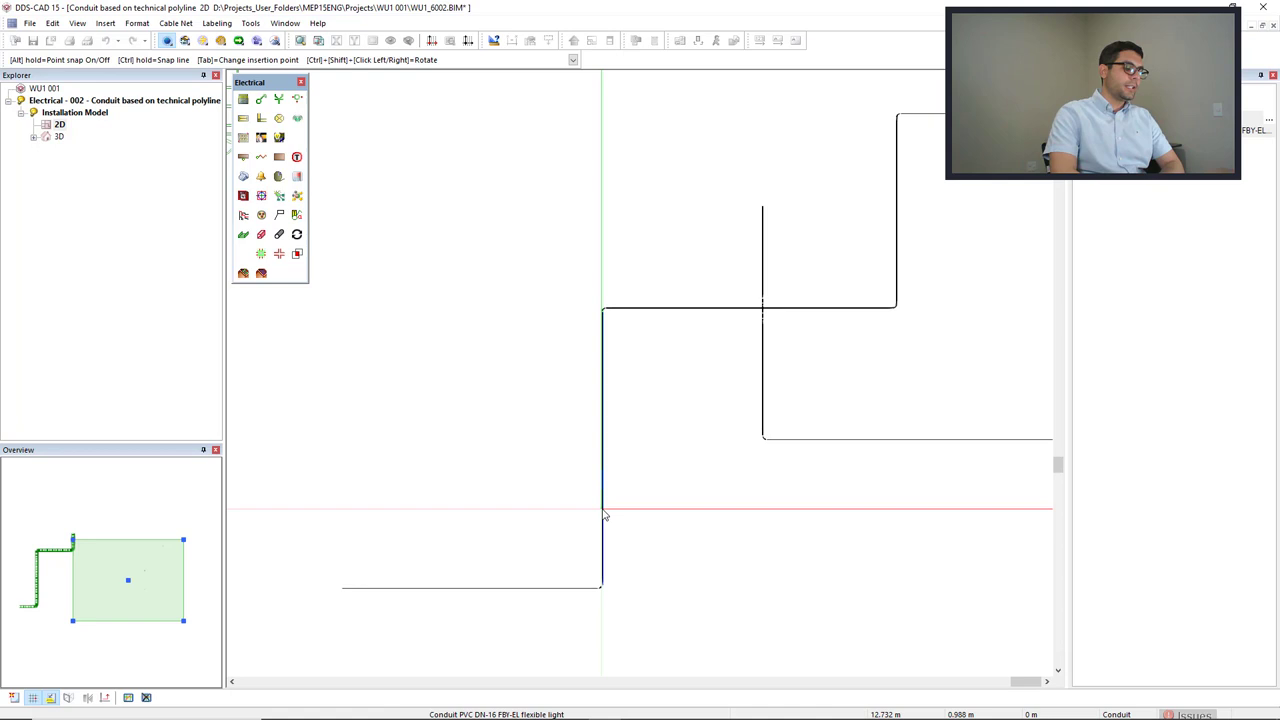
{"action": "key", "text": "r"}
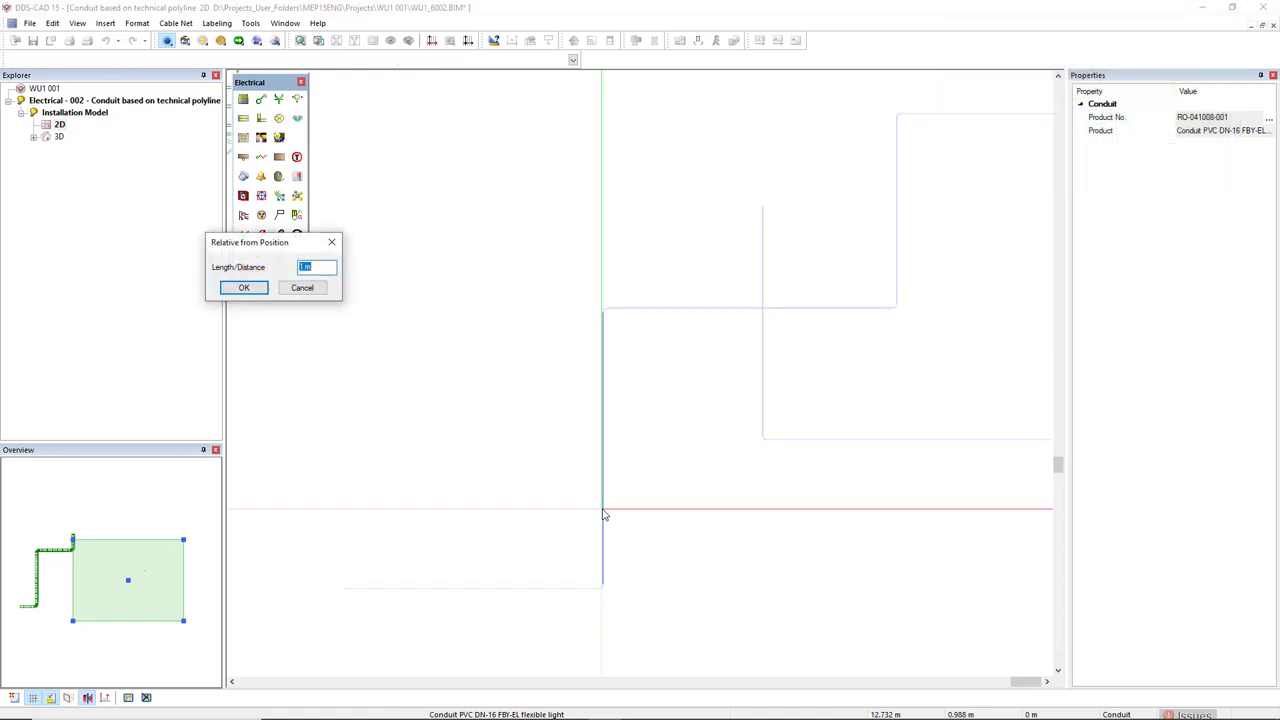
{"action": "key", "text": "Return"}
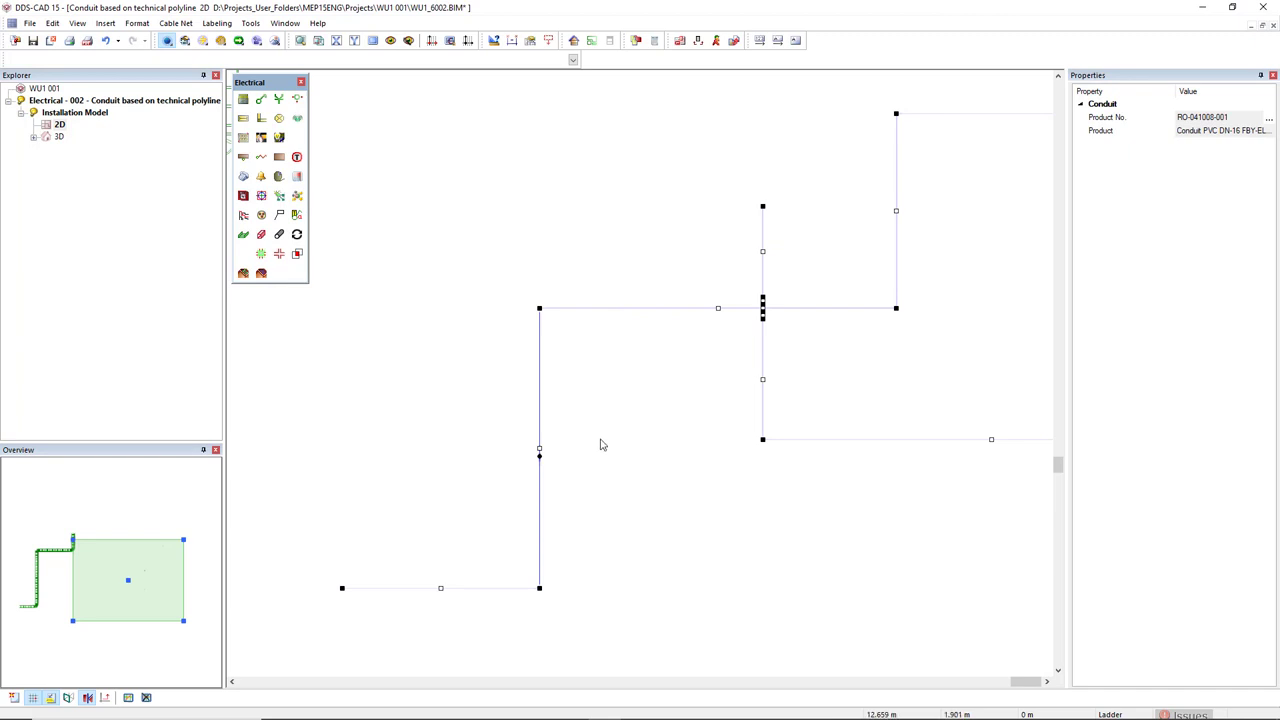
{"action": "key", "text": "Escape"}
- Select only the conduit's uppermost long horizontal segment and move it downward by a relative distance
{"action": "left_click", "coordinate": [661, 314]}
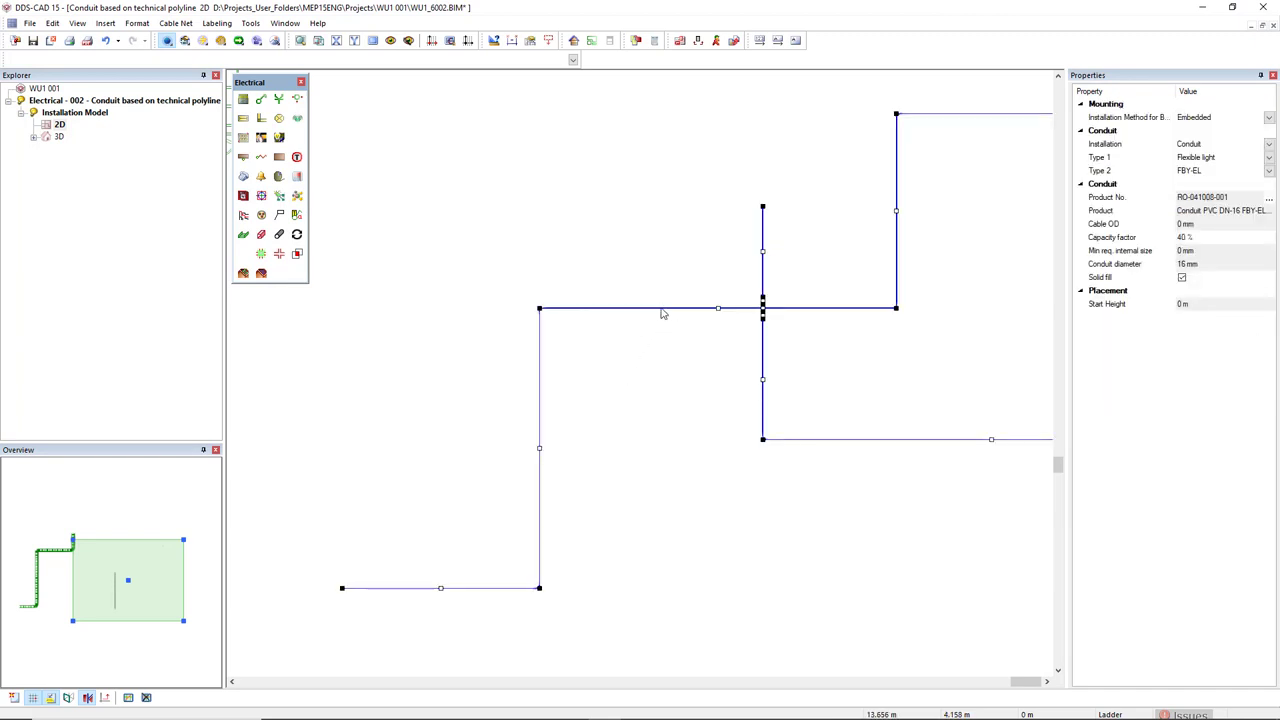
{"action": "key", "text": "Escape"}
{"action": "middle_click_drag", "start_coordinate": [936, 271], "coordinate": [717, 323]}
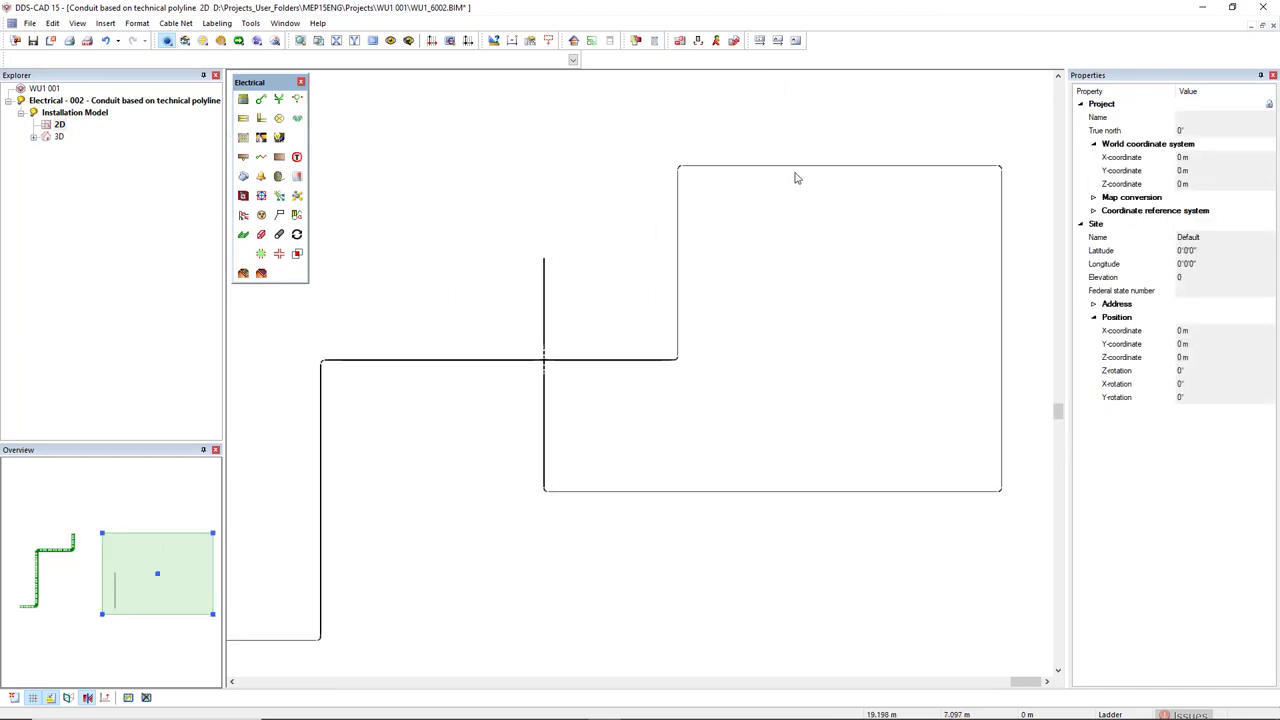
{"action": "left_click", "coordinate": [798, 168]}
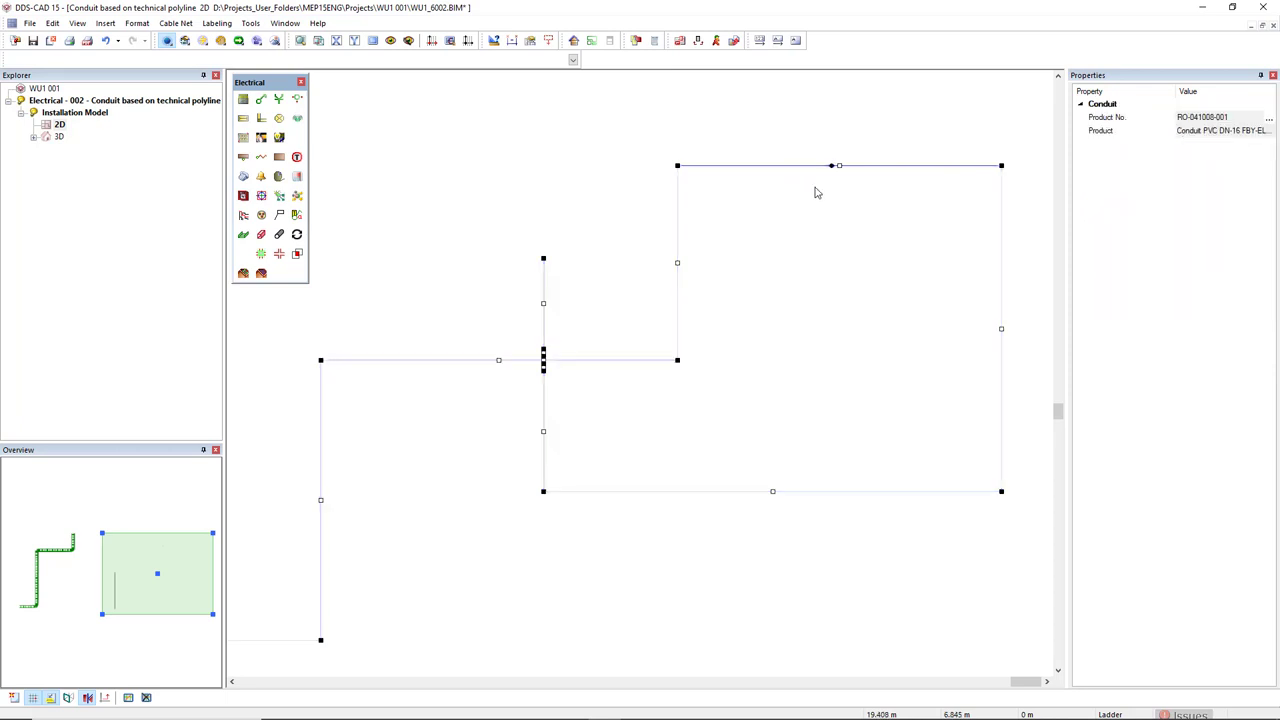
{"action": "left_click", "coordinate": [836, 166]}
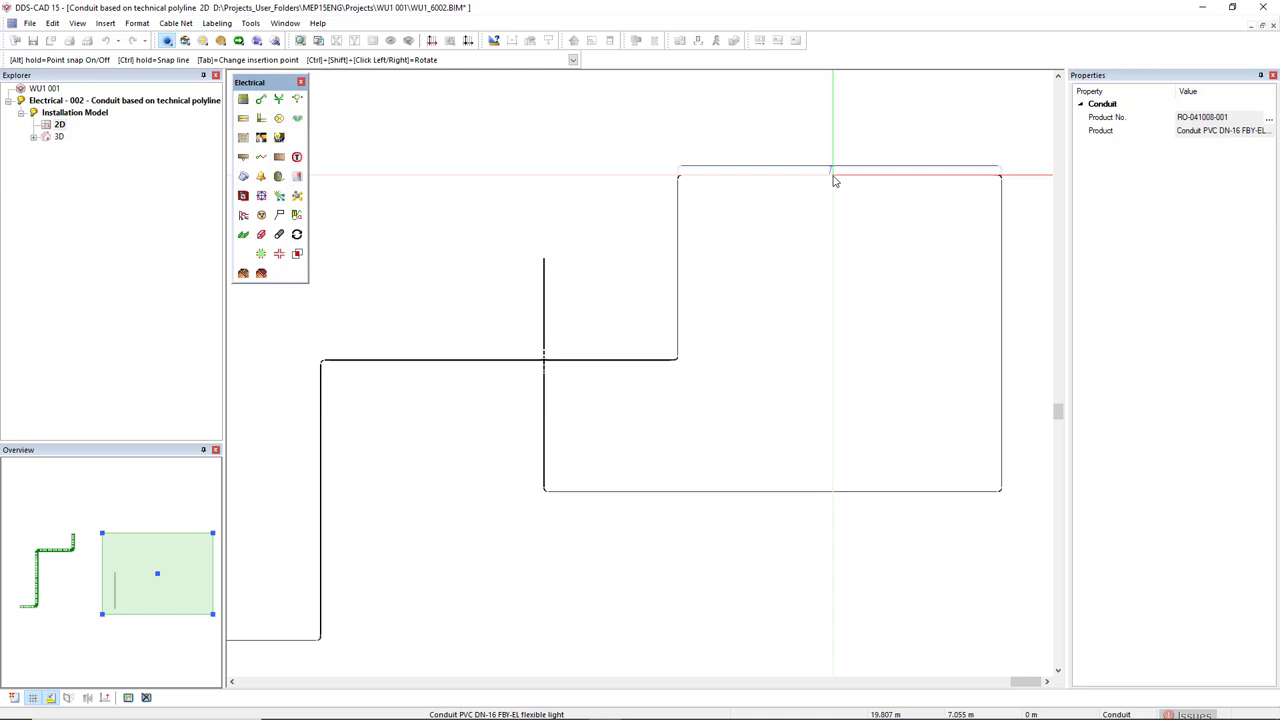
{"action": "key", "text": "r"}
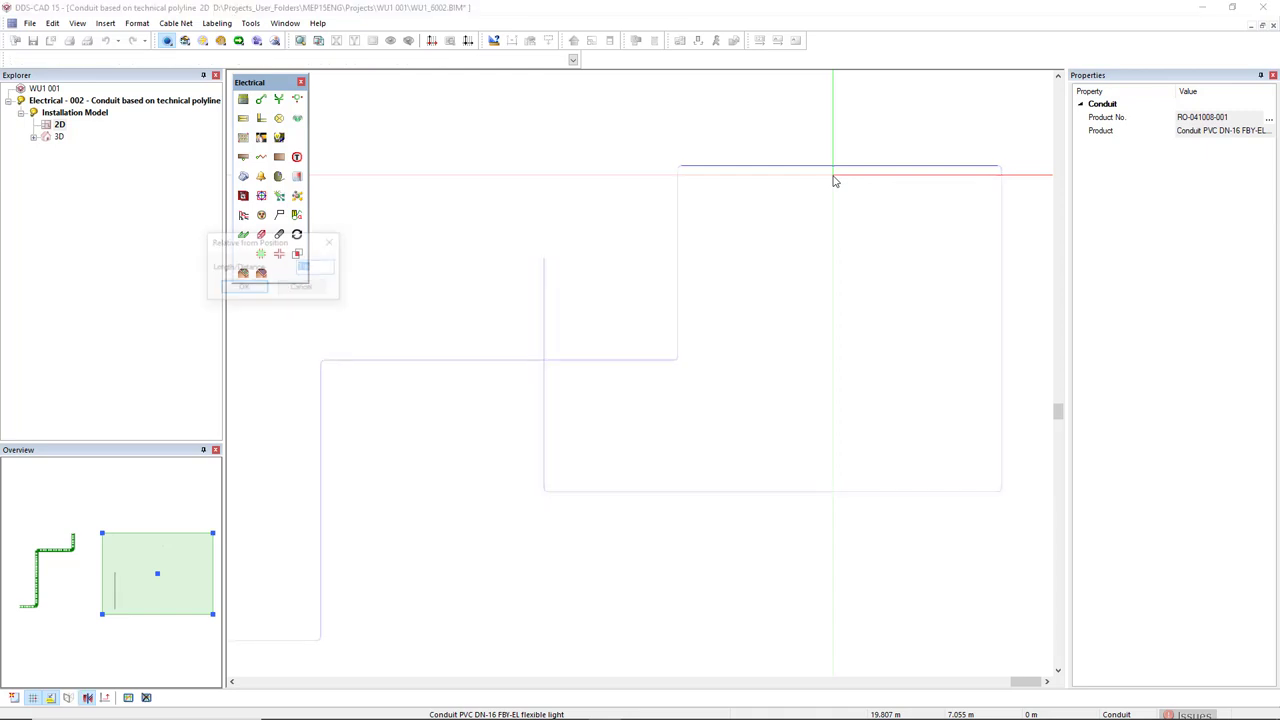
{"action": "key", "text": "Return"}
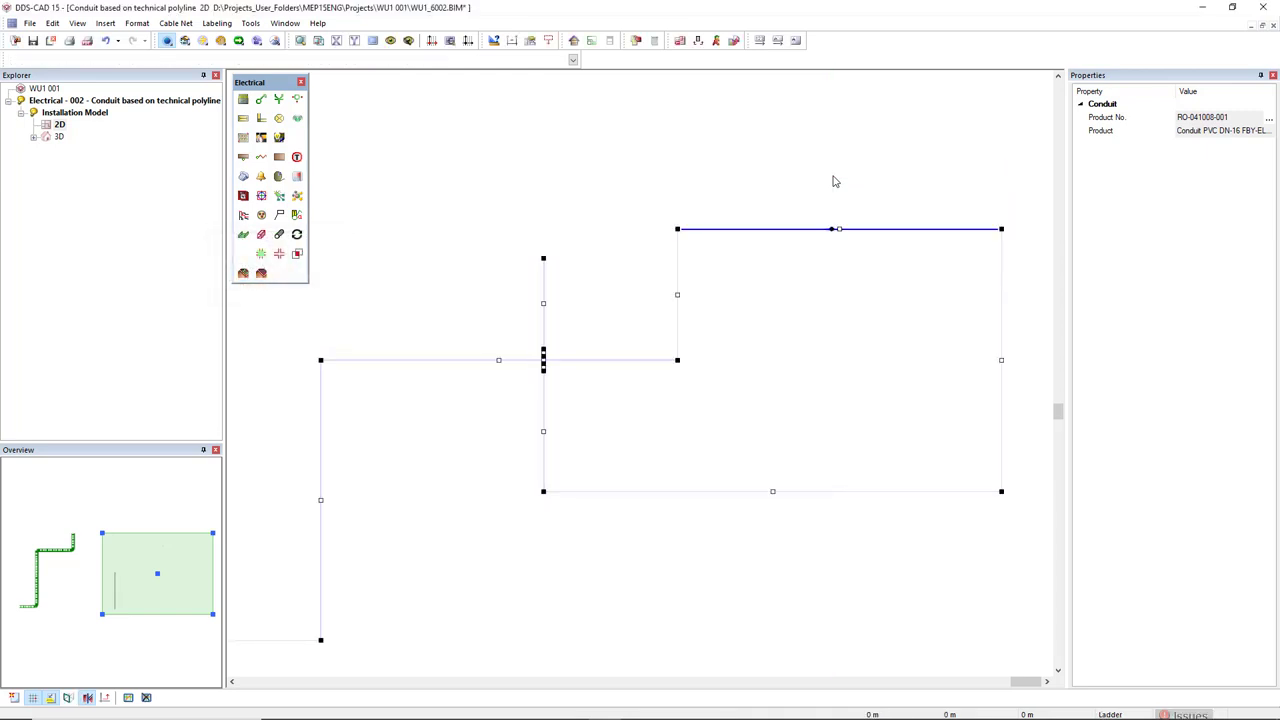
{"action": "key", "text": "Escape"}
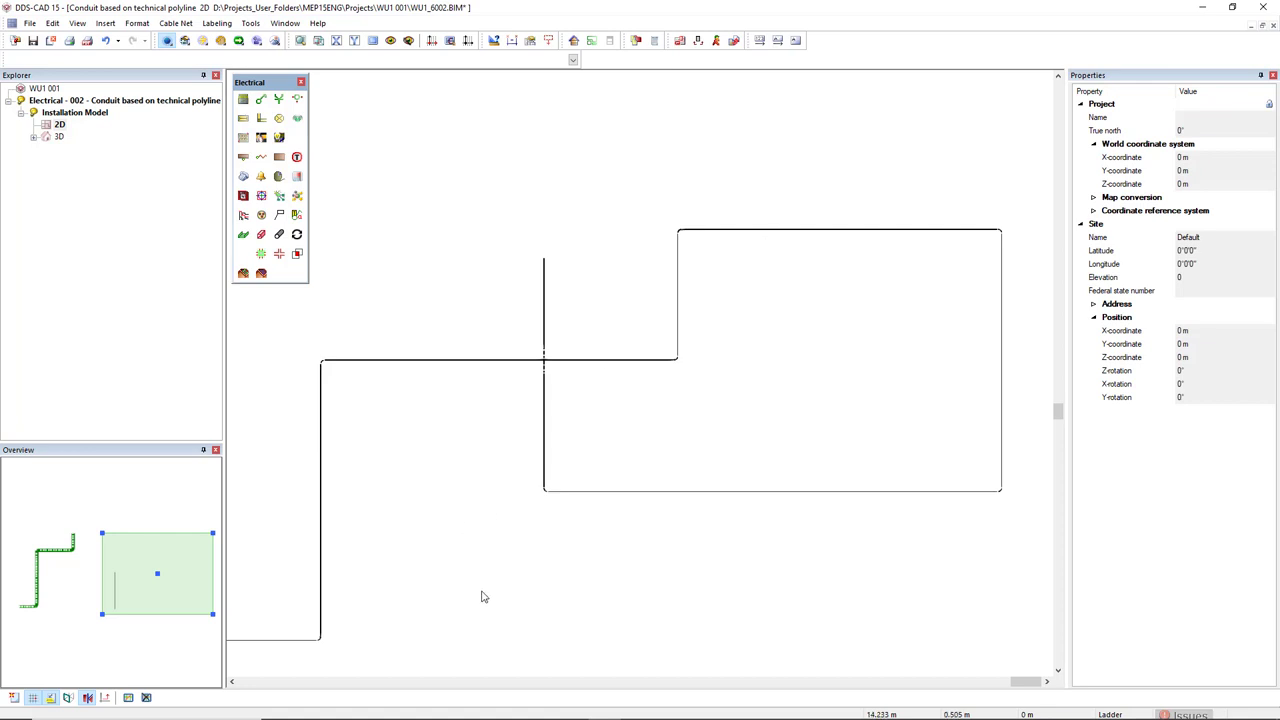
- Open the 3D render view, change it to shaded display and frame the conduit's climb-over at the crossing
{"action": "middle_click_drag", "start_coordinate": [481, 597], "coordinate": [539, 538]}
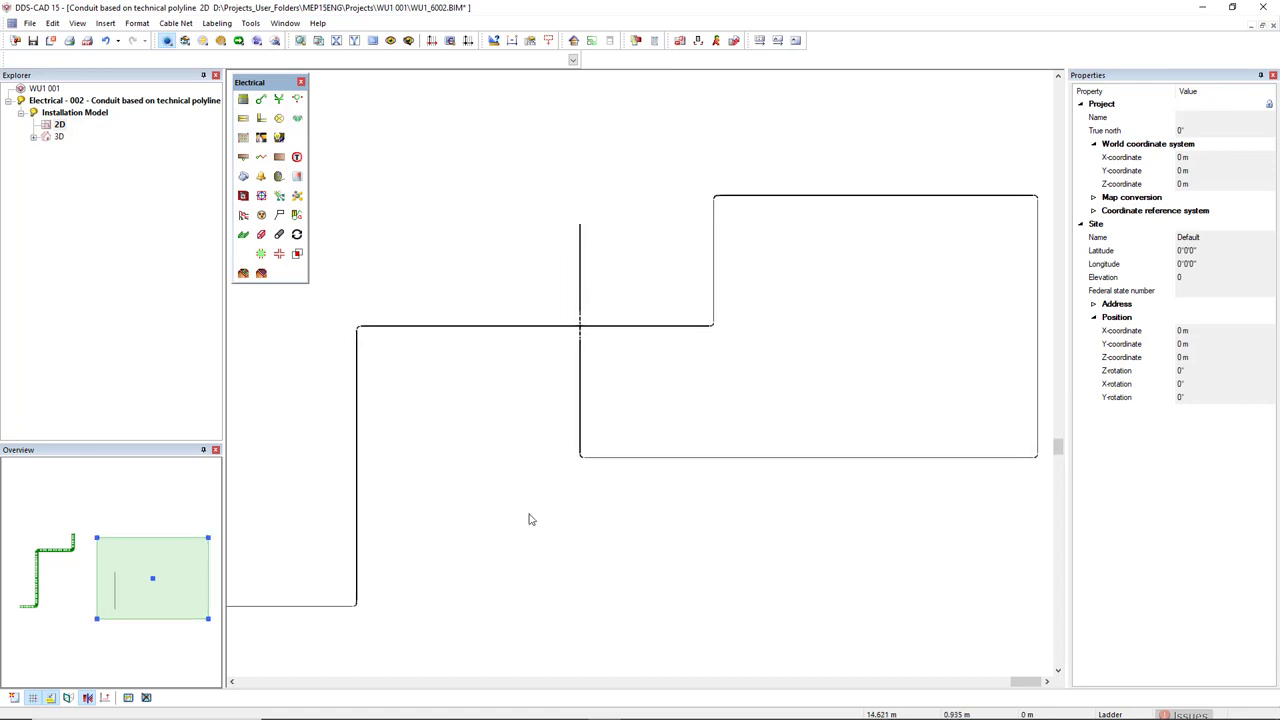
{"action": "left_click", "coordinate": [275, 40]}
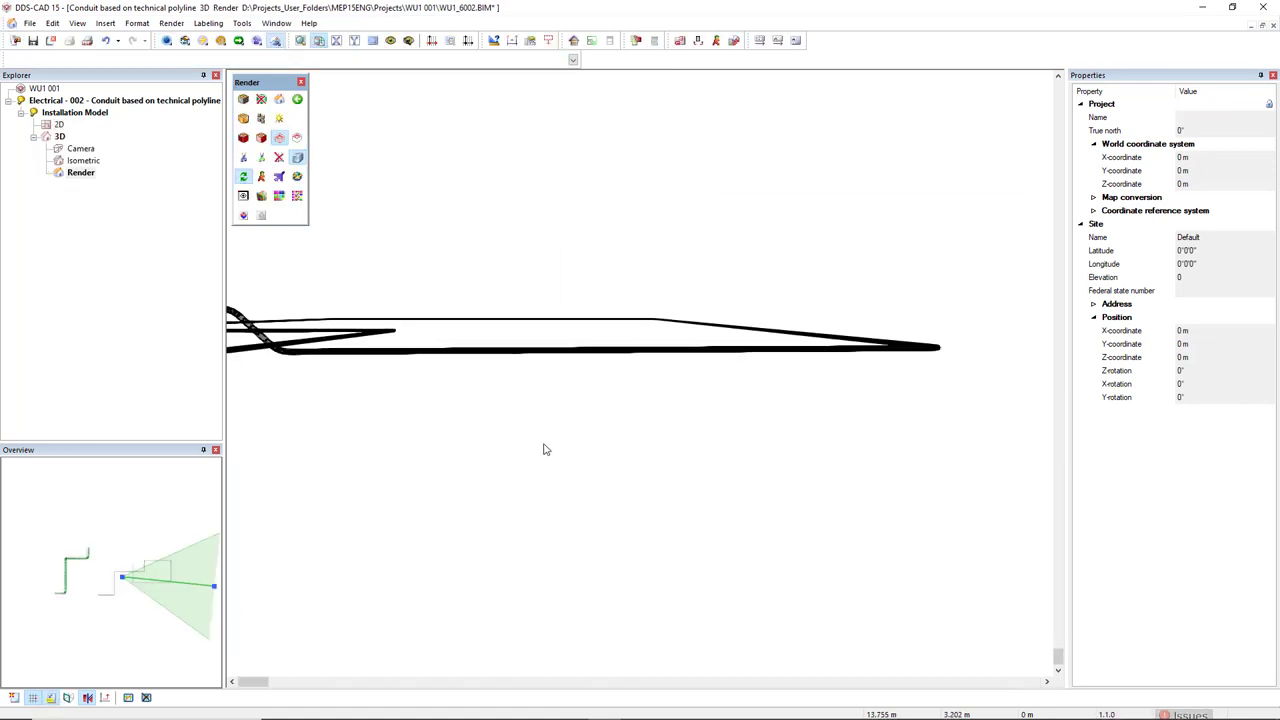
{"action": "left_click", "coordinate": [246, 102]}
{"action": "mouse_move", "coordinate": [400, 459]}
{"action": "middle_mouse_down"}
{"action": "mouse_move", "coordinate": [513, 457]}
{"action": "mouse_move", "coordinate": [925, 532]}
{"action": "middle_mouse_up"}
{"action": "scroll", "coordinate": [346, 340], "scroll_direction": "up", "scroll_amount": 2}
{"action": "scroll", "coordinate": [357, 359], "scroll_direction": "down", "scroll_amount": 1}
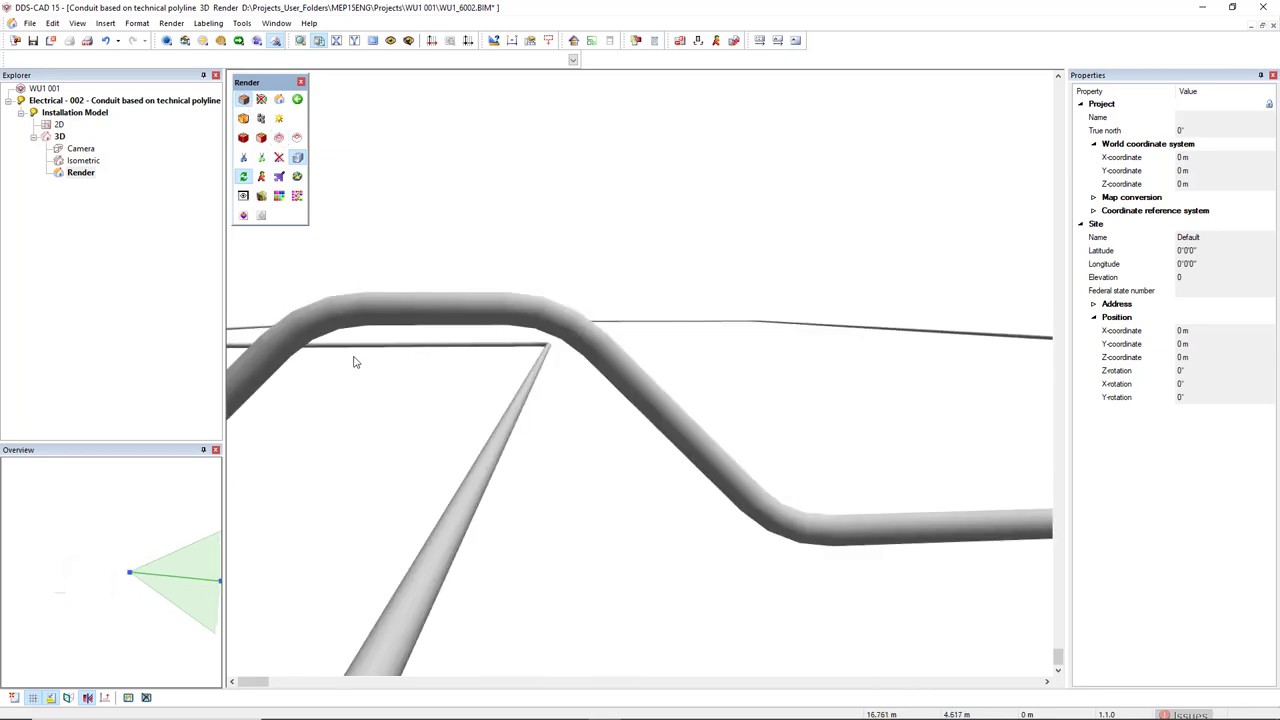
{"action": "left_click_drag", "start_coordinate": [404, 318], "coordinate": [454, 371]}
{"action": "scroll", "coordinate": [436, 424], "scroll_direction": "down", "scroll_amount": 2}
{"action": "left_click_drag", "start_coordinate": [410, 434], "coordinate": [389, 479]}
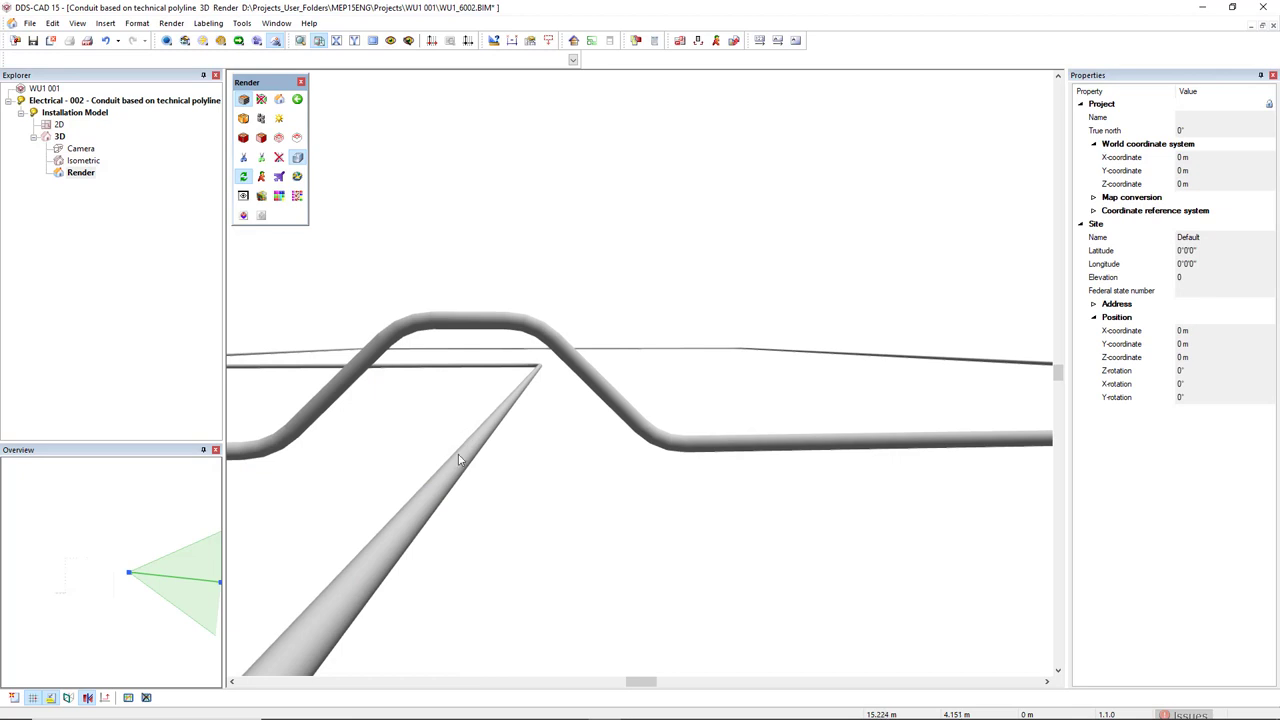
- Restore wireframe display, select only the raised middle segment of the climb-over and lower it to a height of about 0.047 m
{"action": "left_click", "coordinate": [484, 329]}
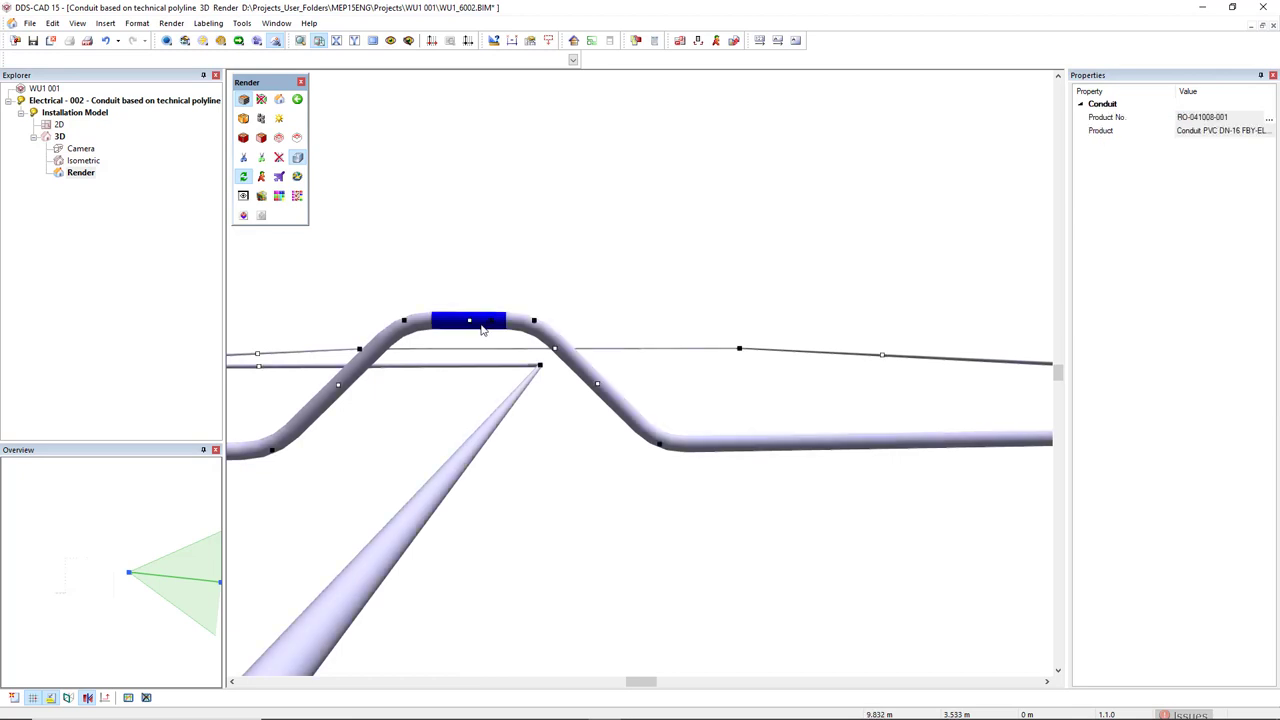
{"action": "left_click_drag", "start_coordinate": [445, 345], "coordinate": [476, 348]}
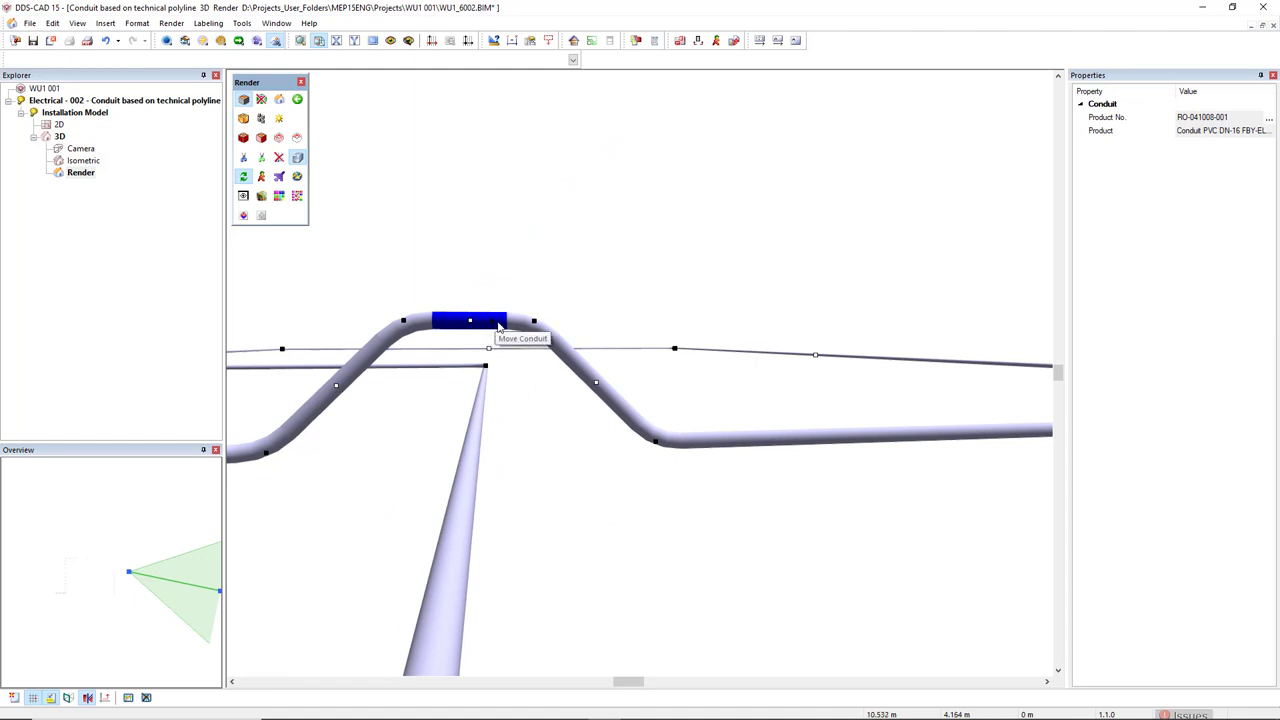
{"action": "left_click", "coordinate": [279, 137]}
{"action": "left_click", "coordinate": [517, 257]}
{"action": "left_click", "coordinate": [466, 318]}
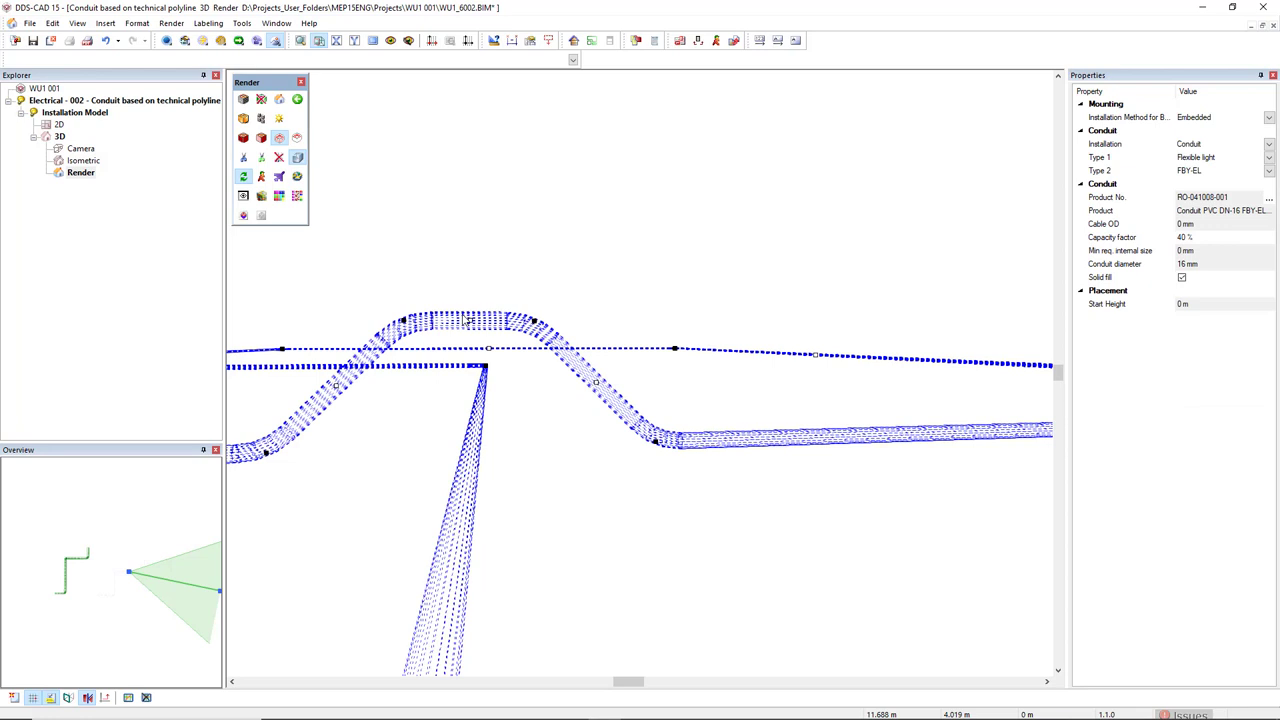
{"action": "left_click", "coordinate": [490, 316]}
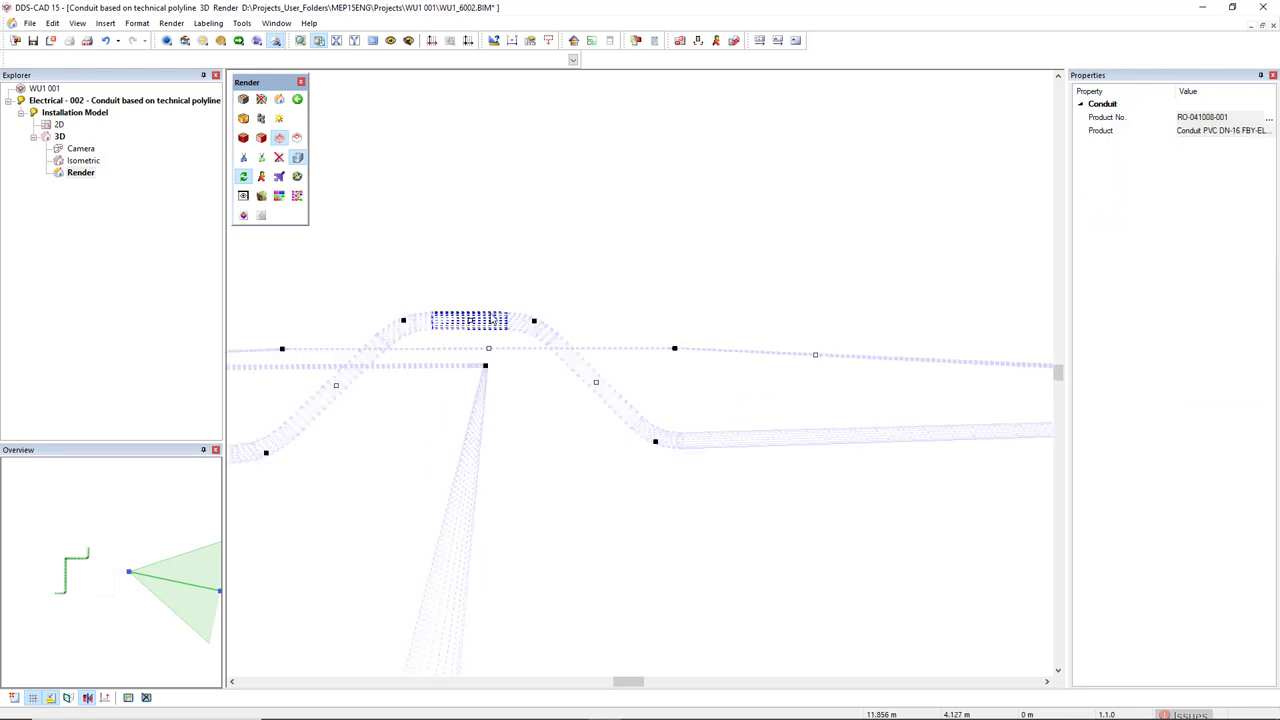
{"action": "left_click", "coordinate": [492, 323]}
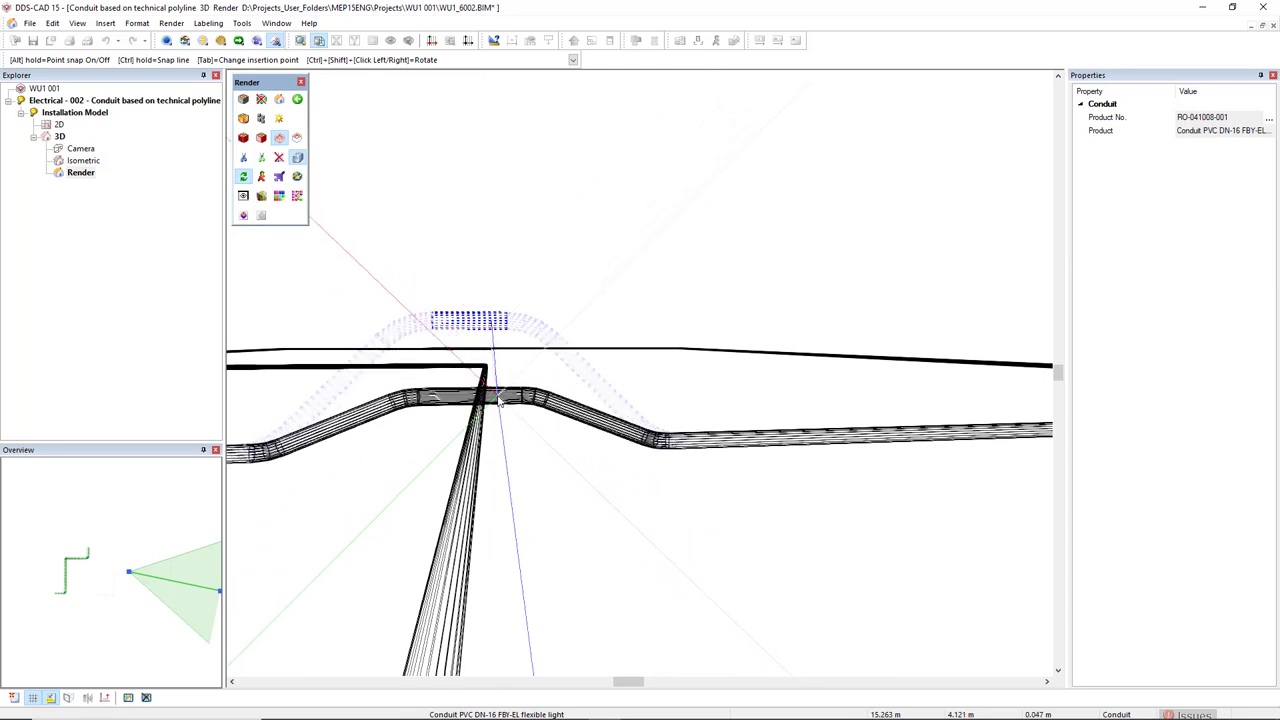
{"action": "left_click", "coordinate": [498, 398]}
{"action": "key", "text": "Escape"}
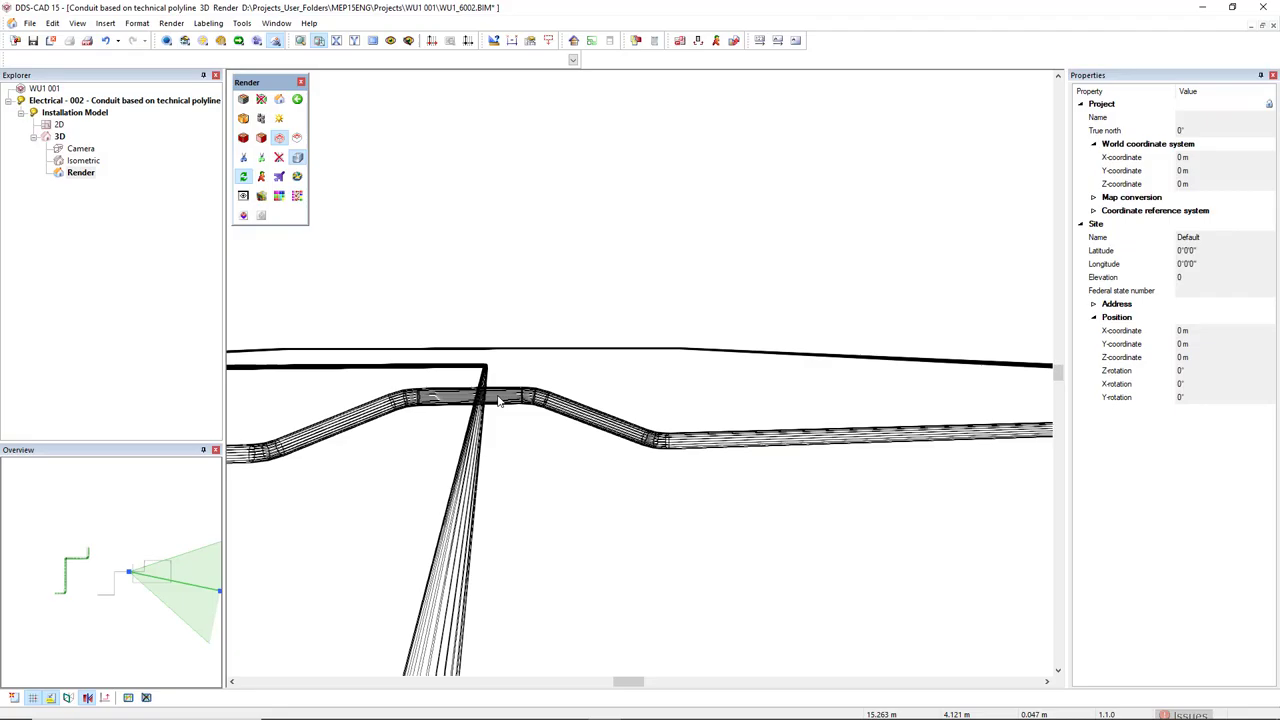
{"action": "middle_click_drag", "start_coordinate": [498, 398], "coordinate": [270, 470]}
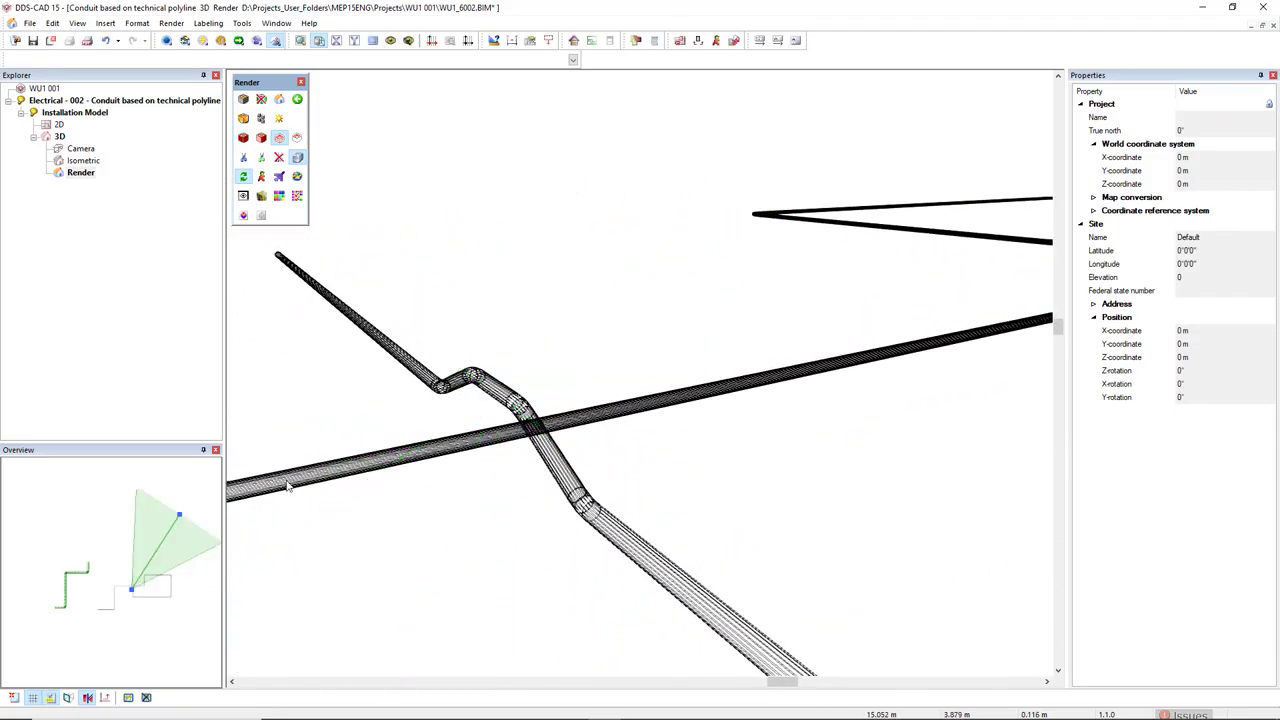